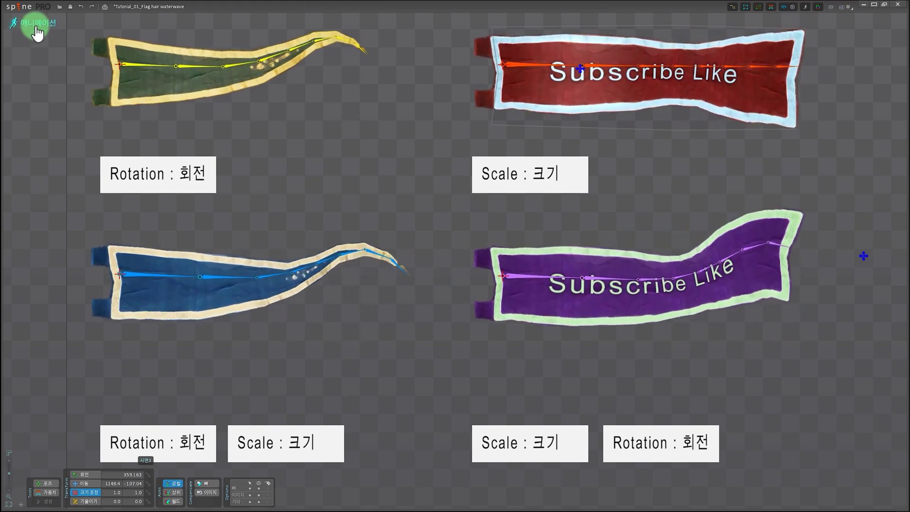
Switch from animation mode to setup mode to show the green flag in its unposed state
{"action": "left_click", "coordinate": [33, 24]}
{"action": "scroll", "coordinate": [337, 274], "scroll_direction": "down", "scroll_amount": 4}
{"action": "left_click_drag", "start_coordinate": [348, 348], "coordinate": [618, 349]}
{"action": "scroll", "coordinate": [385, 270], "scroll_direction": "up", "scroll_amount": 5}
{"action": "scroll", "coordinate": [478, 357], "scroll_direction": "up", "scroll_amount": 2}
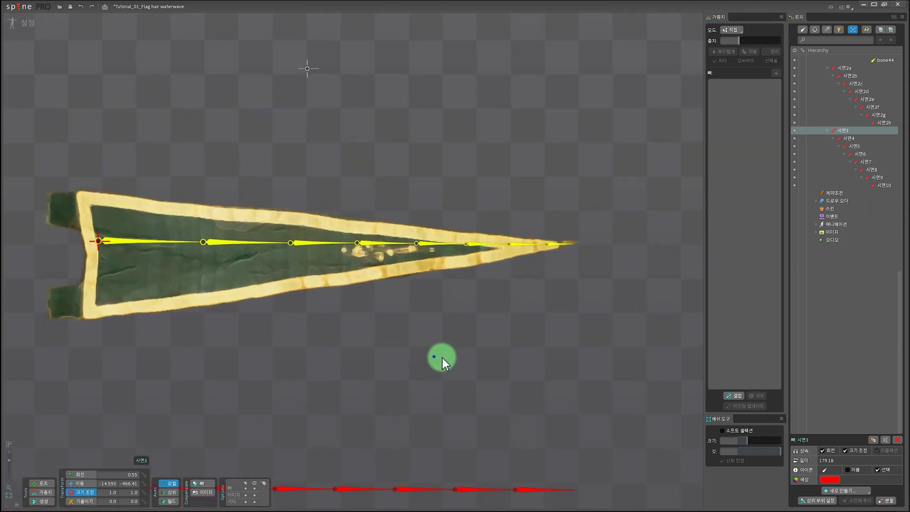
{"action": "left_click_drag", "start_coordinate": [442, 358], "coordinate": [537, 359]}
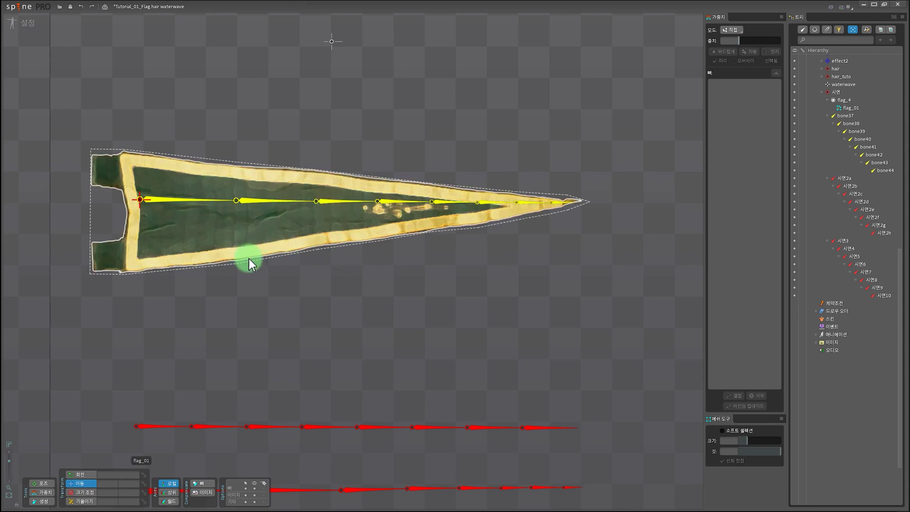
{"action": "left_click_drag", "start_coordinate": [265, 319], "coordinate": [266, 311]}
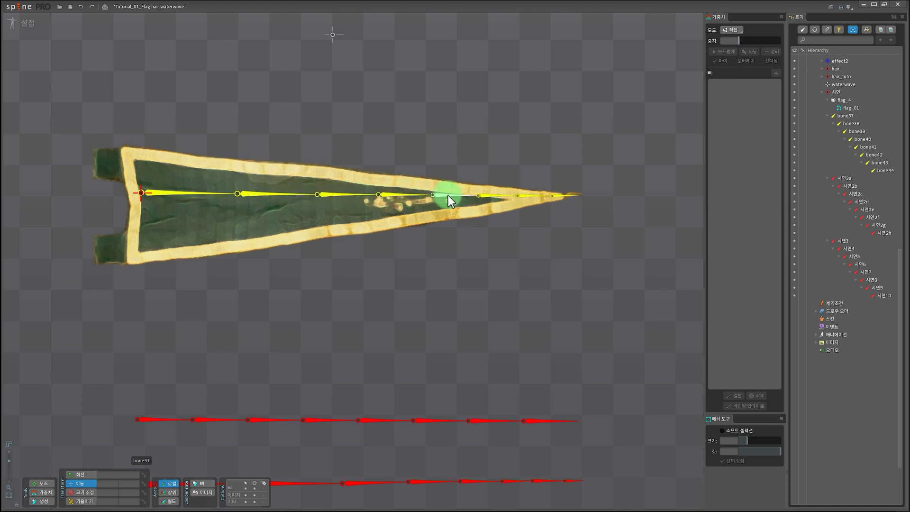
Select the flag_01 mesh, examine its vertex weights with the Weights tool, and return to the Translate tool
{"action": "left_click", "coordinate": [180, 255]}
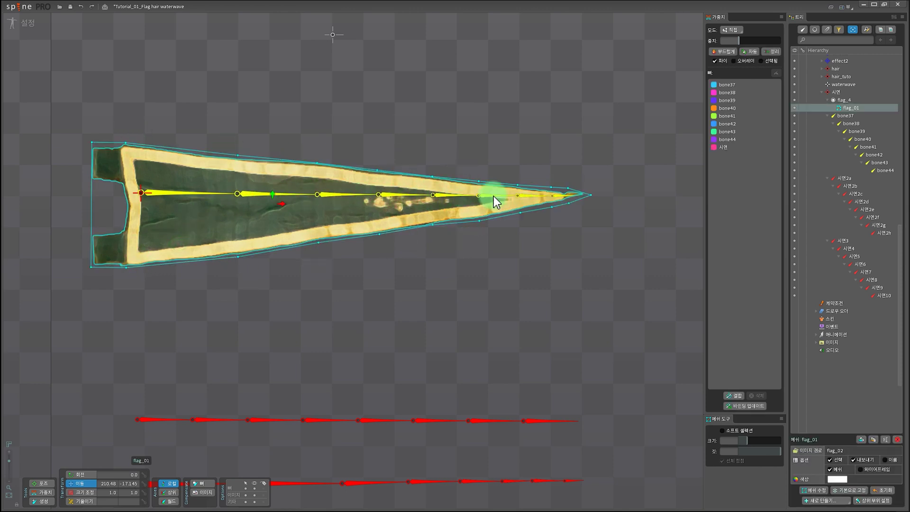
{"action": "left_click", "coordinate": [43, 493]}
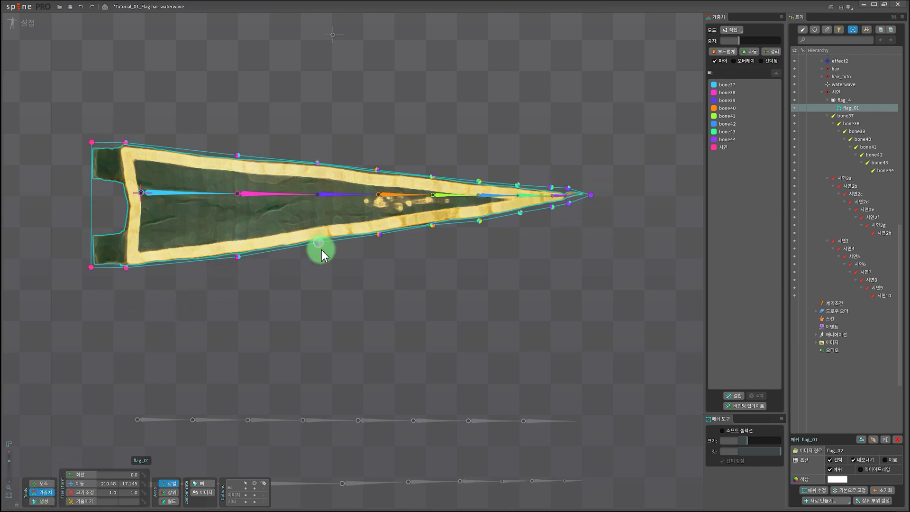
{"action": "left_click", "coordinate": [98, 480]}
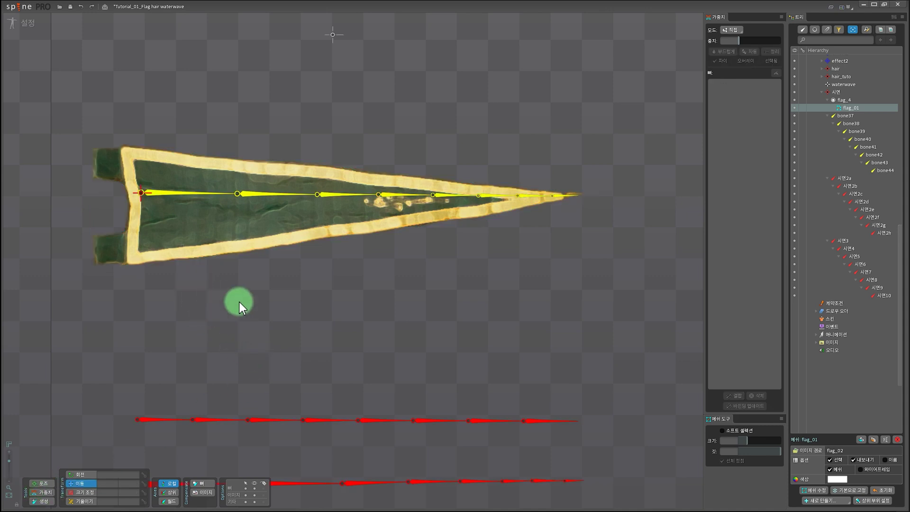
{"action": "left_click_drag", "start_coordinate": [240, 302], "coordinate": [274, 303]}
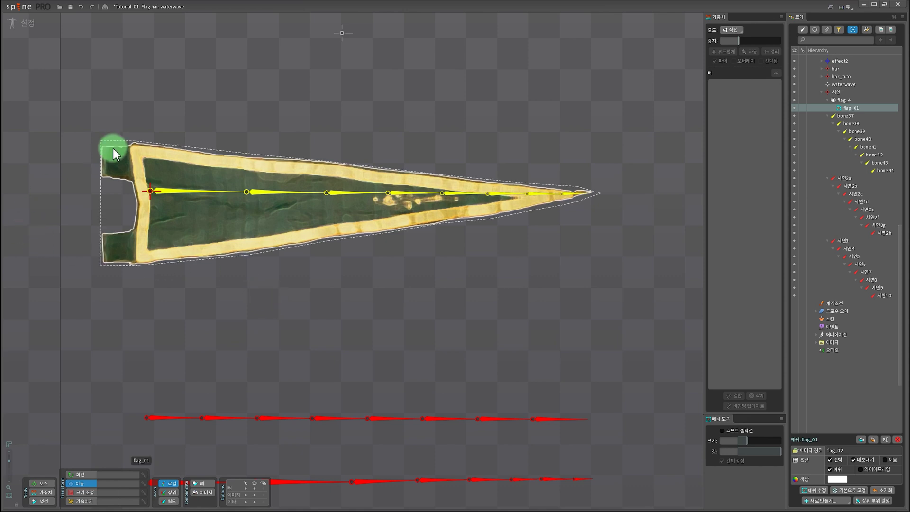
Create a chain of eight bones, each shorter toward the tip, below the green flag as children of the 시연 bone
{"action": "left_click", "coordinate": [150, 191]}
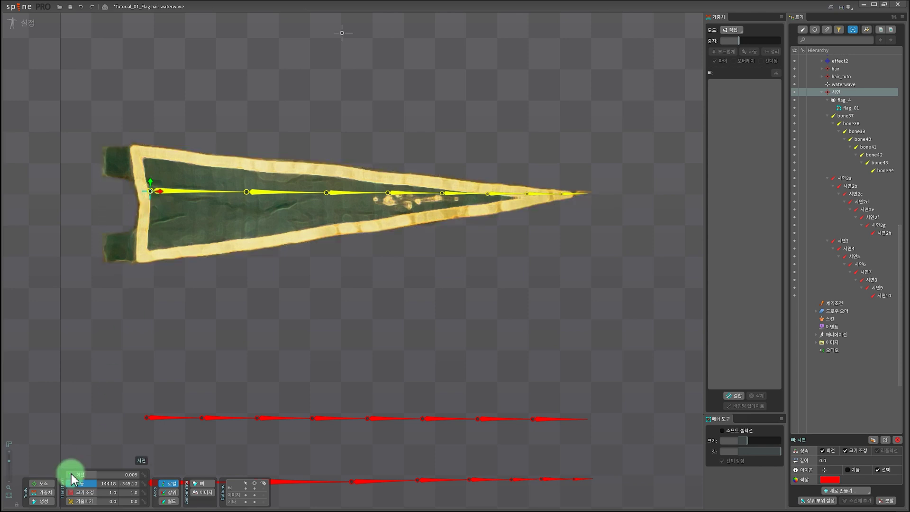
{"action": "left_click", "coordinate": [38, 504]}
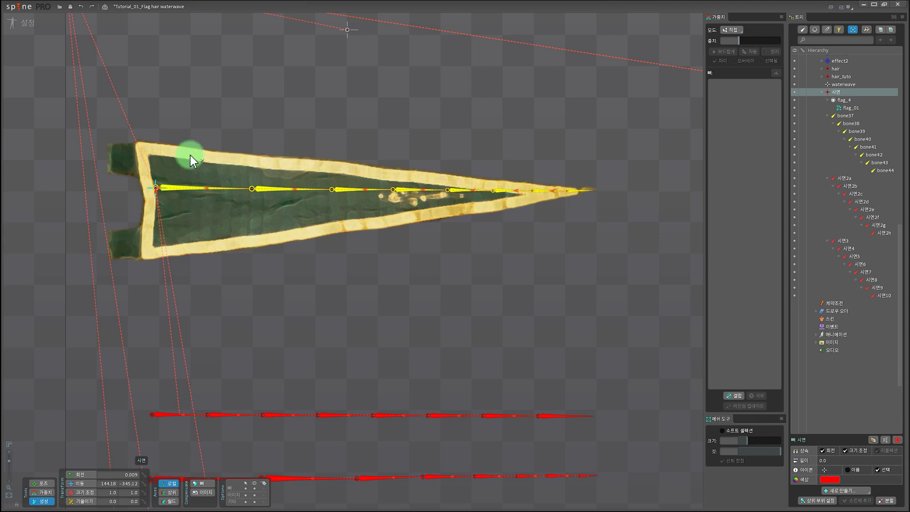
{"action": "left_click_drag", "start_coordinate": [164, 310], "coordinate": [170, 313]}
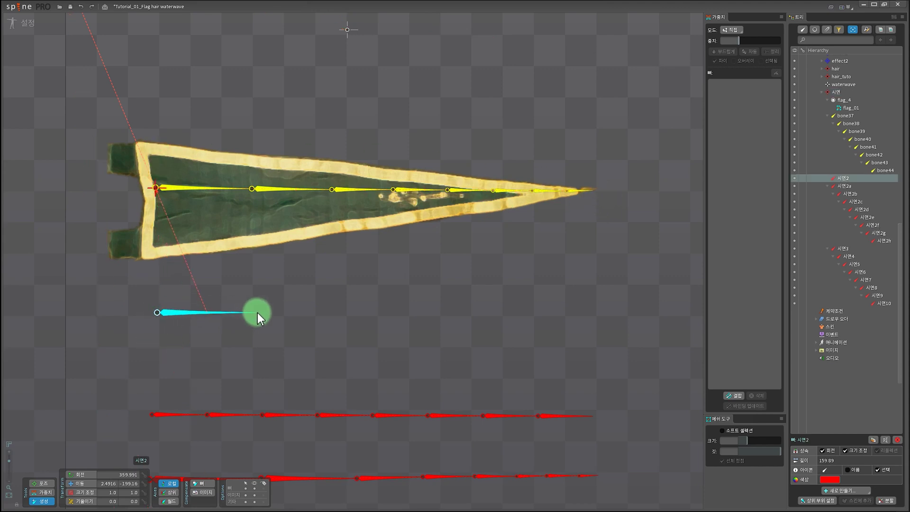
{"action": "left_click_drag", "start_coordinate": [257, 314], "coordinate": [338, 315]}
{"action": "left_click_drag", "start_coordinate": [338, 314], "coordinate": [450, 314]}
{"action": "left_click_drag", "start_coordinate": [450, 315], "coordinate": [490, 314]}
{"action": "left_click_drag", "start_coordinate": [491, 314], "coordinate": [533, 312]}
{"action": "left_click_drag", "start_coordinate": [533, 313], "coordinate": [593, 313]}
Create one long bone about 698 units long under the 시연 bone, just below the new eight-bone chain
{"action": "left_click", "coordinate": [205, 143]}
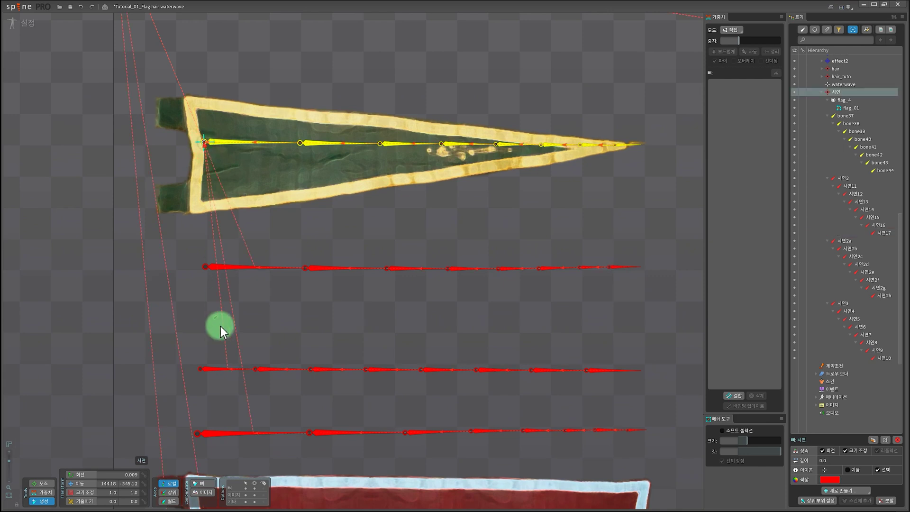
{"action": "left_click_drag", "start_coordinate": [211, 308], "coordinate": [641, 304]}
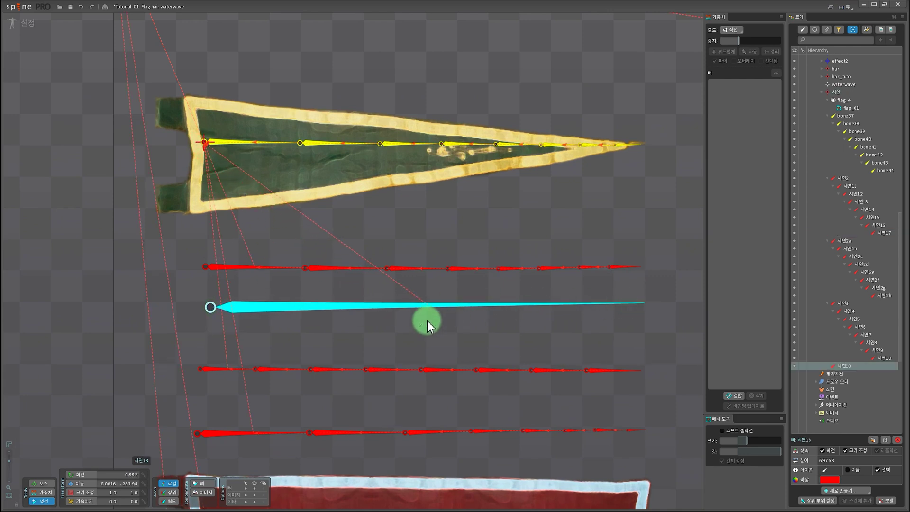
{"action": "scroll", "coordinate": [428, 320], "scroll_direction": "down", "scroll_amount": 1}
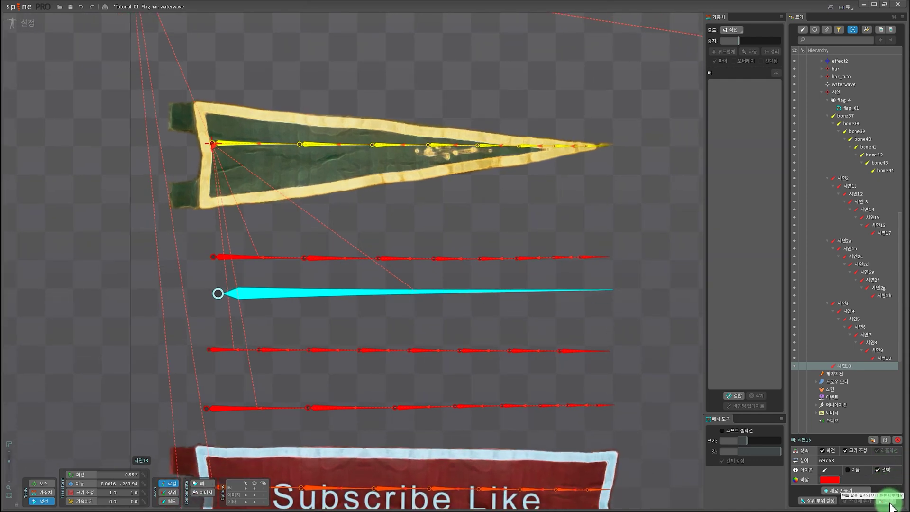
Try splitting the long bone into 8 separate bones with nesting and Fibonacci off, and undo the split
{"action": "left_click", "coordinate": [888, 502]}
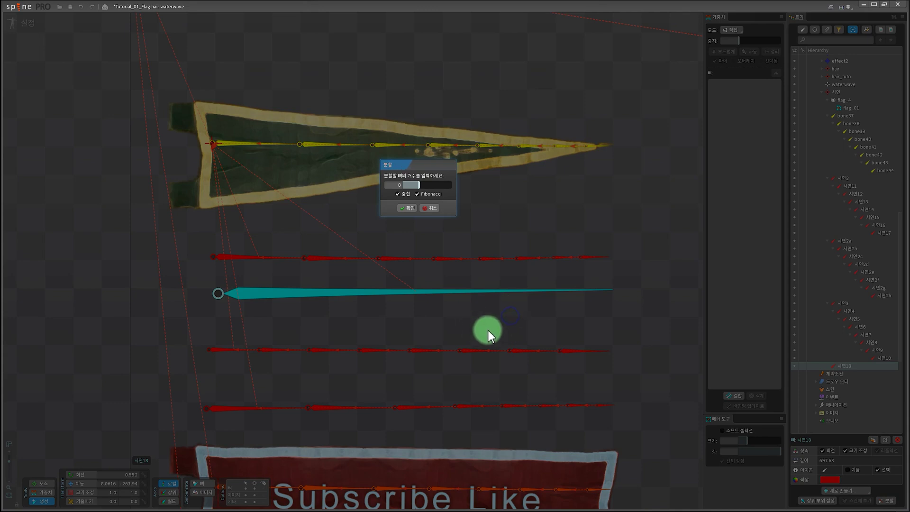
{"action": "left_click", "coordinate": [421, 194]}
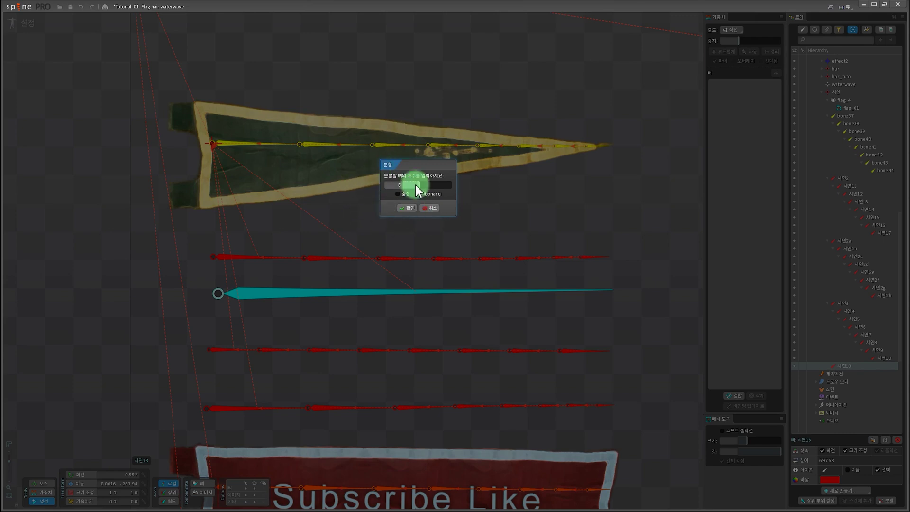
{"action": "left_click", "coordinate": [405, 208]}
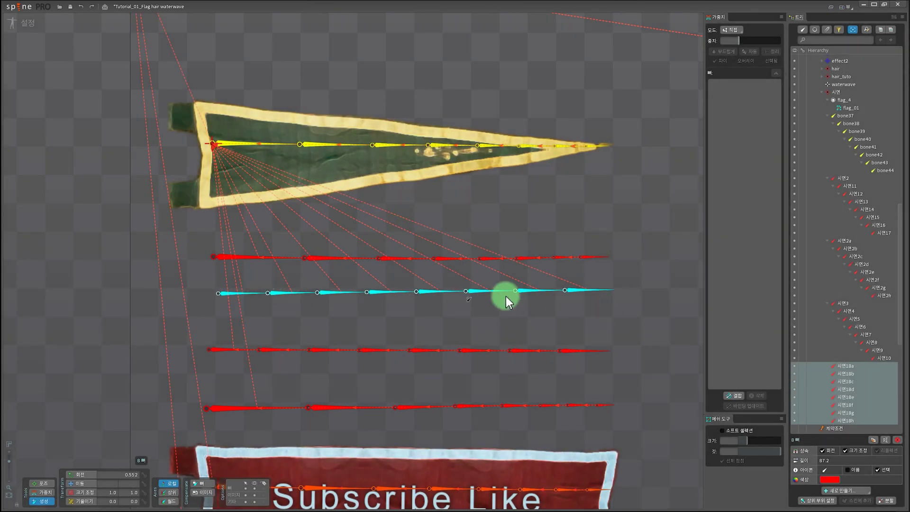
{"action": "key", "text": "ctrl+z"}
Split the long bone into 8 nested bones with Fibonacci off
{"action": "left_click", "coordinate": [885, 500]}
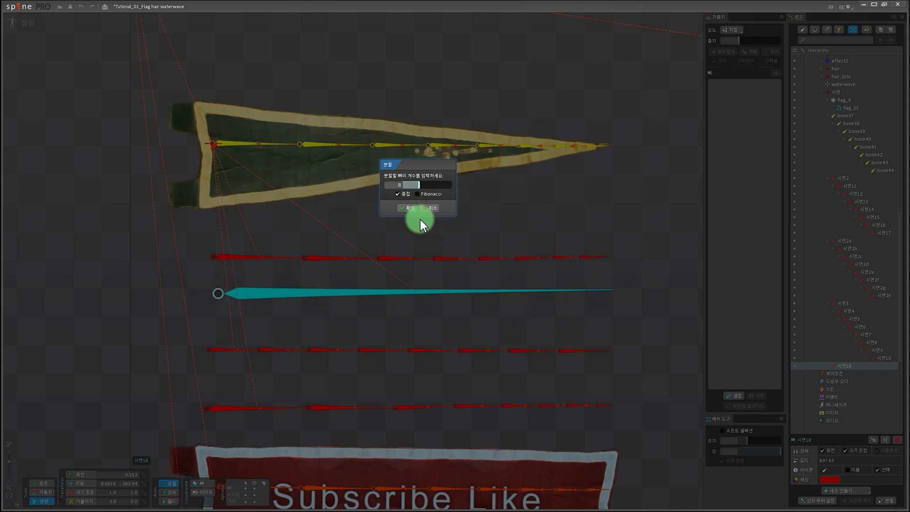
{"action": "left_click", "coordinate": [407, 208]}
{"action": "scroll", "coordinate": [556, 322], "scroll_direction": "up", "scroll_amount": 2}
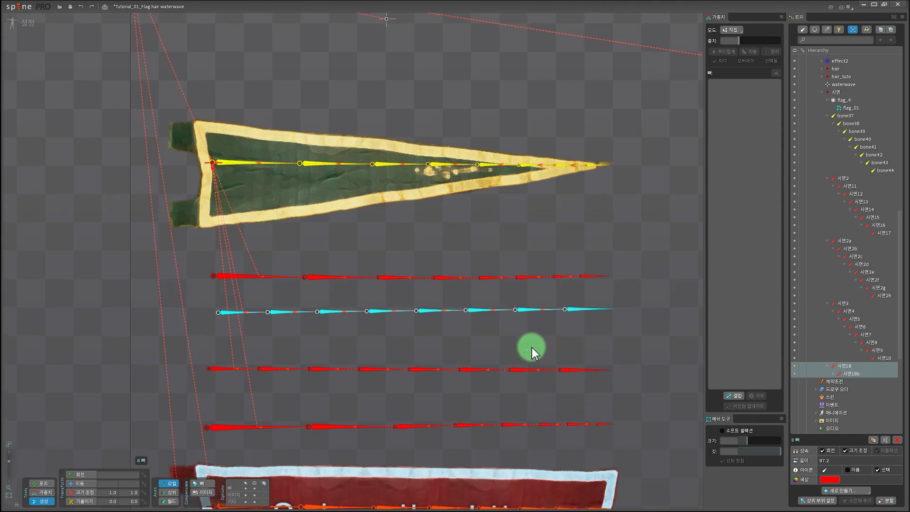
Expand the split bone's nested children in the hierarchy down to the last one, and undo the split
{"action": "left_click", "coordinate": [832, 373]}
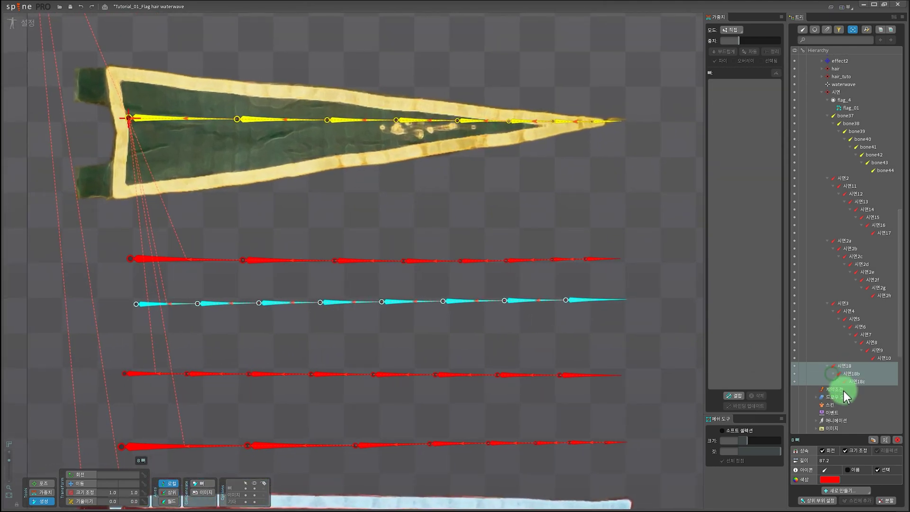
{"action": "left_click", "coordinate": [838, 381]}
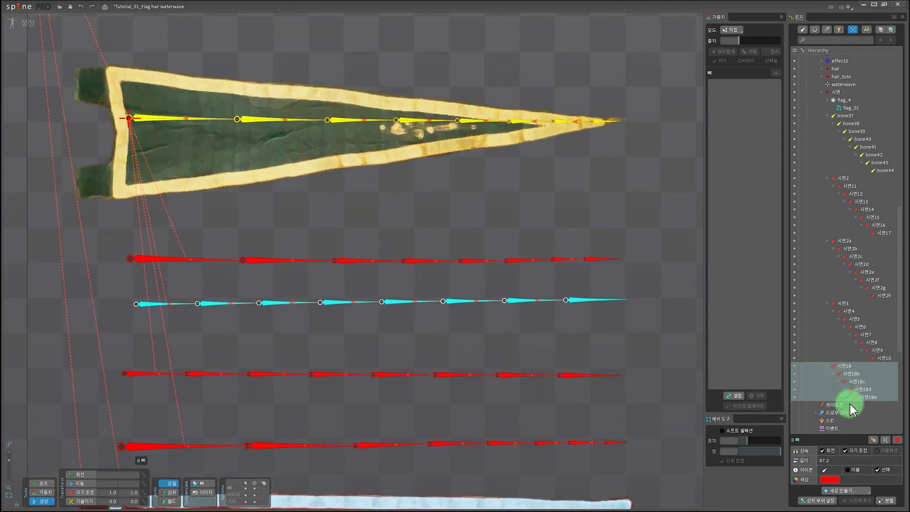
{"action": "left_click", "coordinate": [850, 397]}
{"action": "left_click", "coordinate": [856, 406]}
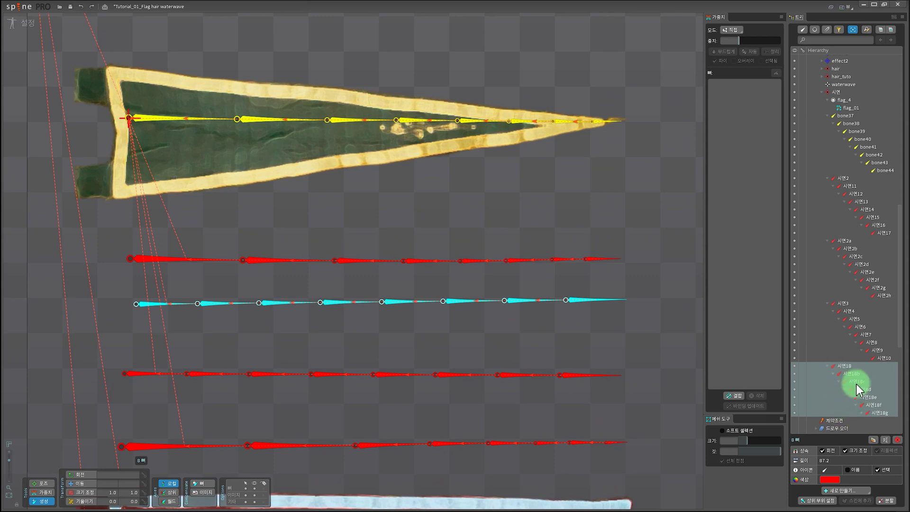
{"action": "left_click", "coordinate": [867, 414]}
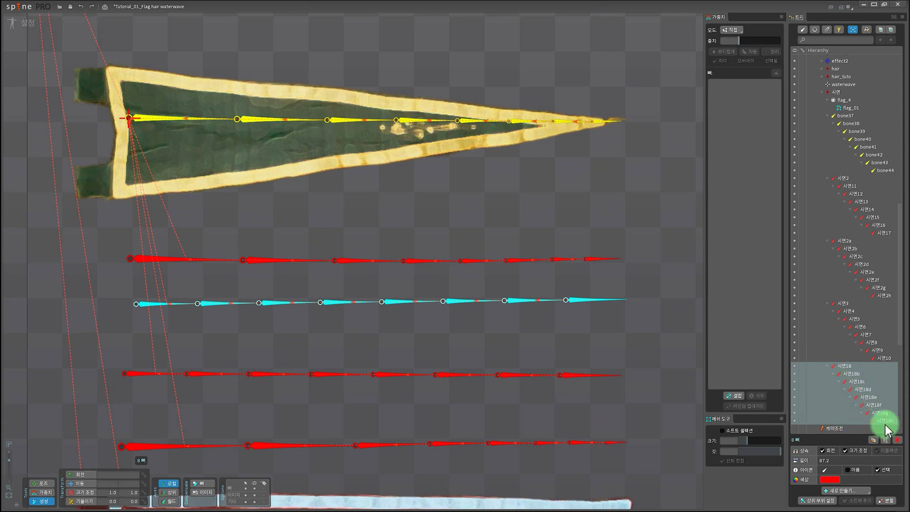
{"action": "key", "text": "ctrl+z"}
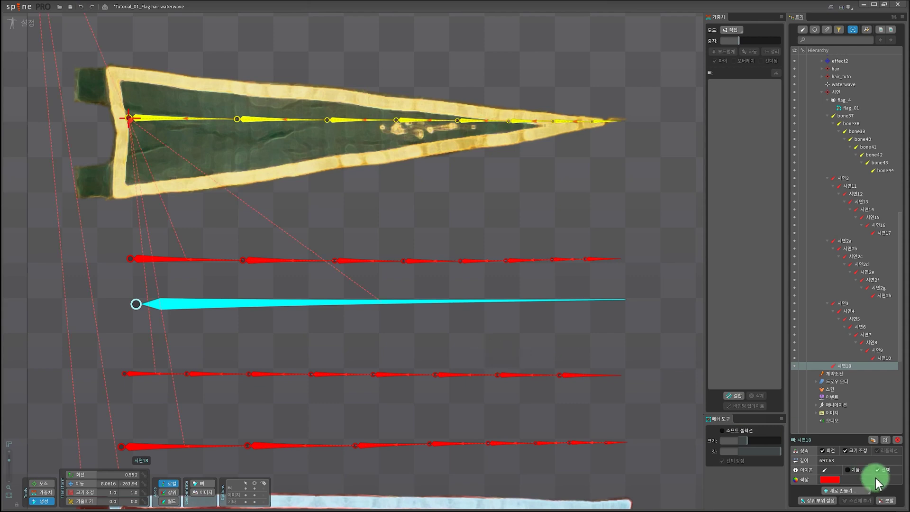
Try splitting the long bone into 8 separate bones with nesting off and Fibonacci on, and undo the split
{"action": "left_click", "coordinate": [890, 503]}
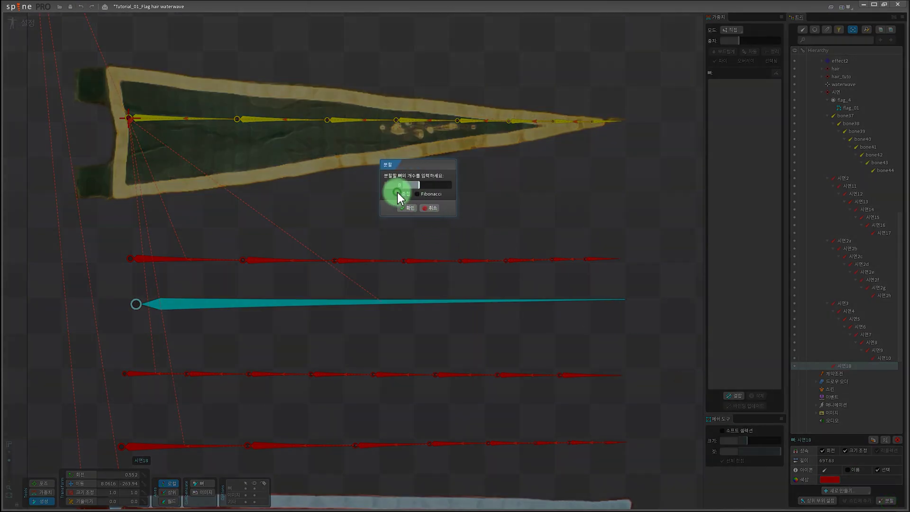
{"action": "left_click", "coordinate": [428, 194]}
{"action": "left_click", "coordinate": [411, 210]}
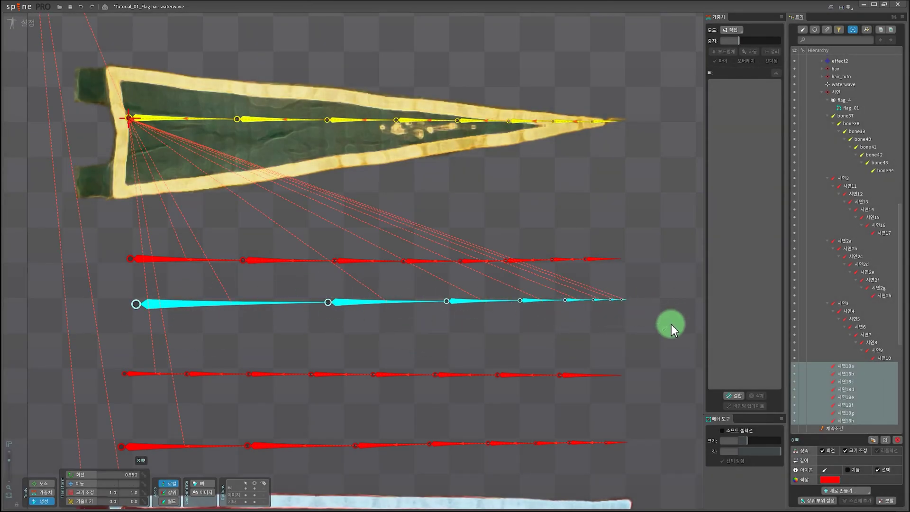
{"action": "left_click", "coordinate": [885, 500]}
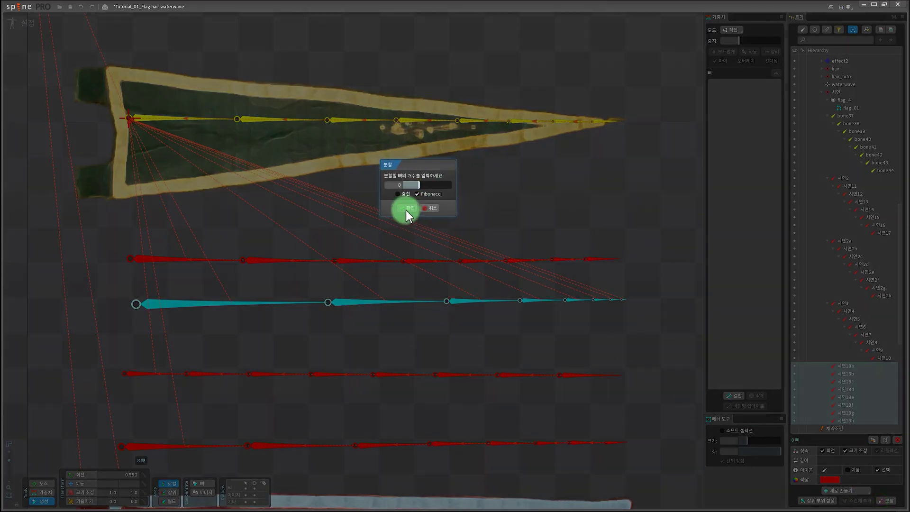
{"action": "left_click", "coordinate": [417, 195]}
{"action": "left_click", "coordinate": [435, 209]}
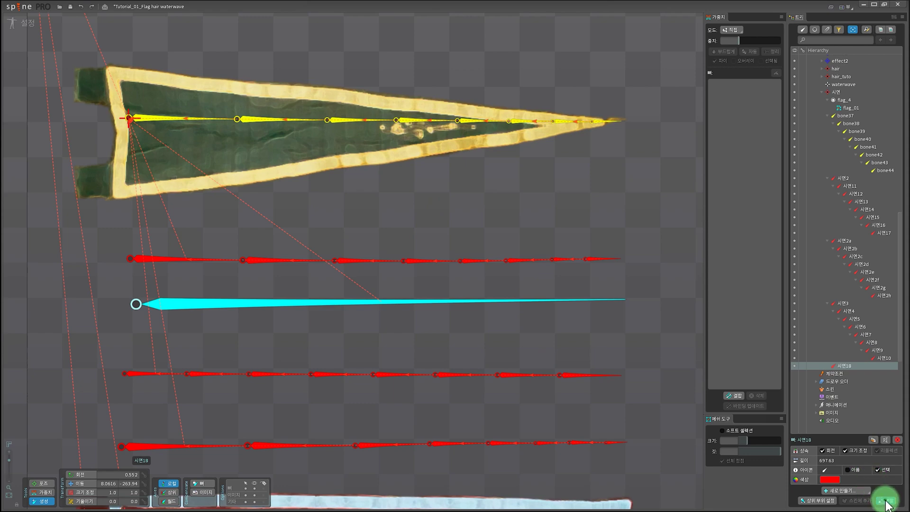
Split the long bone into 8 bones with both nesting and Fibonacci on, and activate the Rotate tool
{"action": "left_click", "coordinate": [885, 501]}
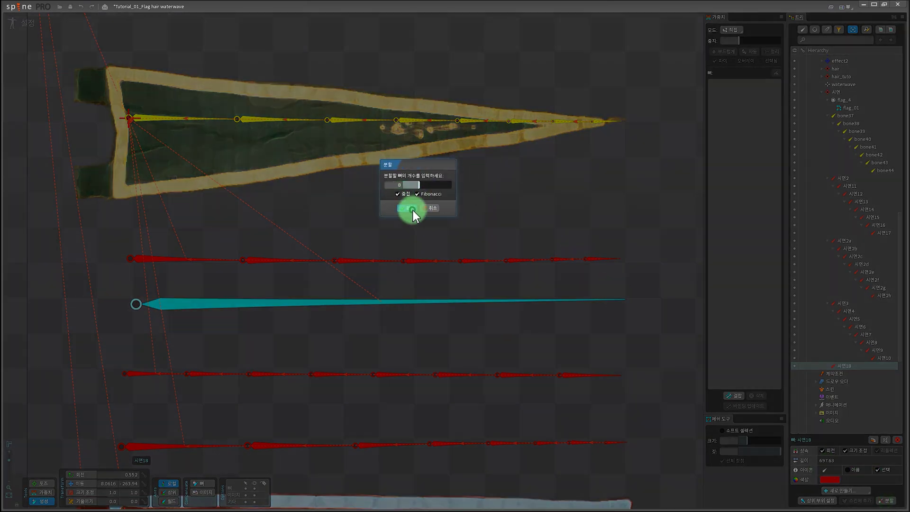
{"action": "left_click", "coordinate": [413, 210]}
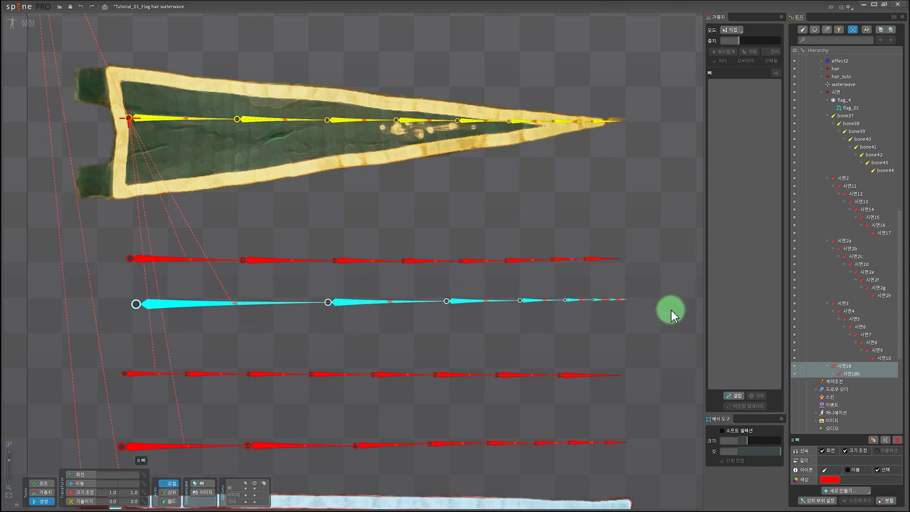
{"action": "key", "text": "v"}
{"action": "key", "text": "c"}
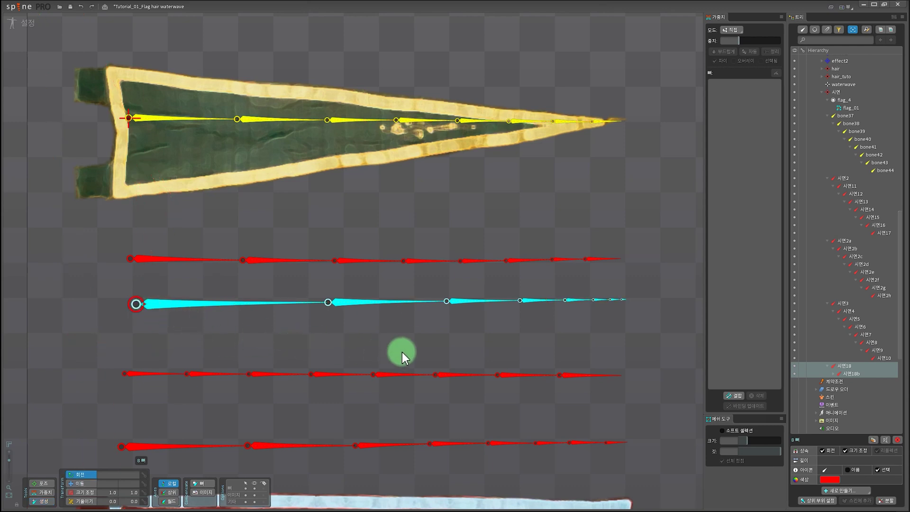
{"action": "left_click_drag", "start_coordinate": [402, 352], "coordinate": [605, 304]}
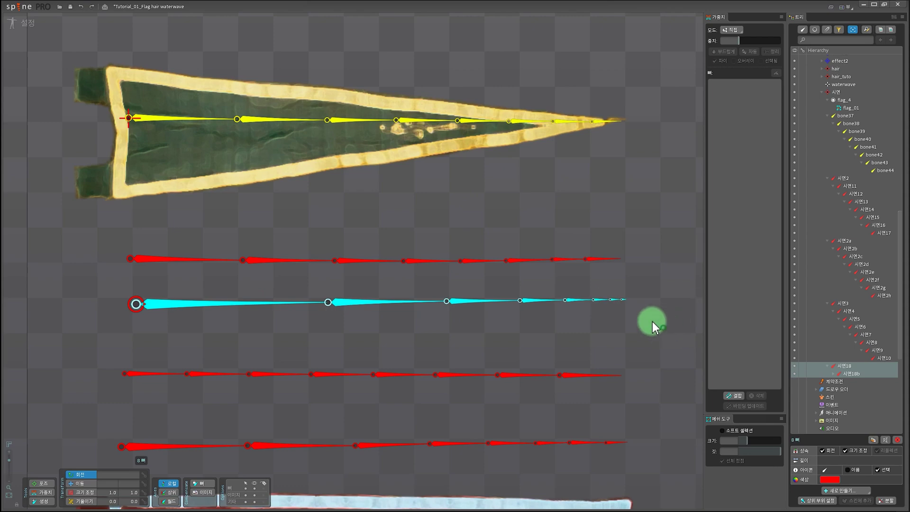
Delete the two upper bone chains below the green flag, including all their child bones
{"action": "left_click_drag", "start_coordinate": [626, 334], "coordinate": [128, 229]}
{"action": "key", "text": "Delete"}
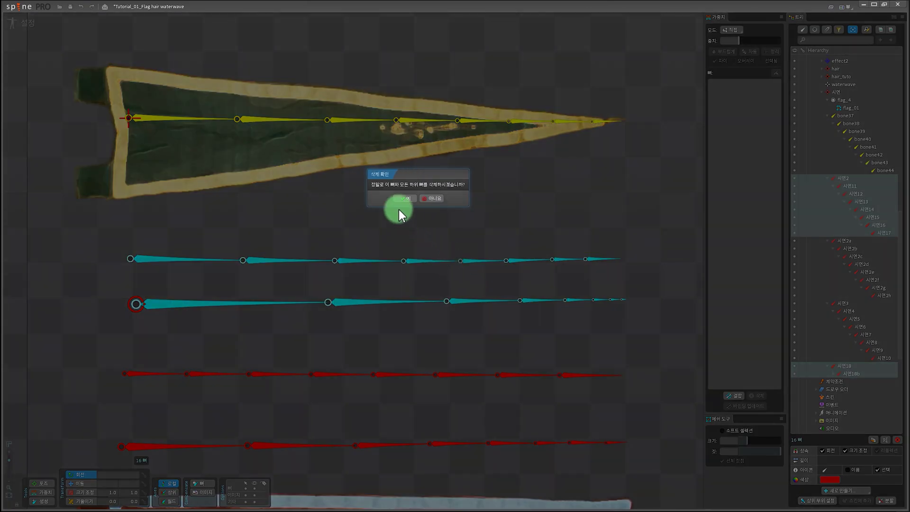
{"action": "left_click", "coordinate": [402, 202]}
Compare the evenly spaced bone chain with the tapering chain between the green and red flags
{"action": "scroll", "coordinate": [419, 303], "scroll_direction": "down", "scroll_amount": 2}
{"action": "left_click_drag", "start_coordinate": [428, 312], "coordinate": [398, 248]}
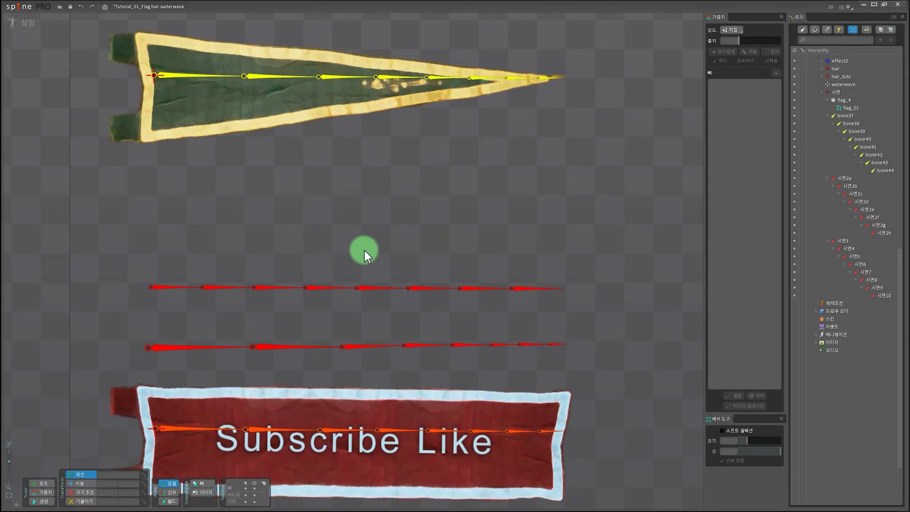
{"action": "scroll", "coordinate": [327, 254], "scroll_direction": "up", "scroll_amount": 3}
{"action": "left_click_drag", "start_coordinate": [321, 253], "coordinate": [297, 220]}
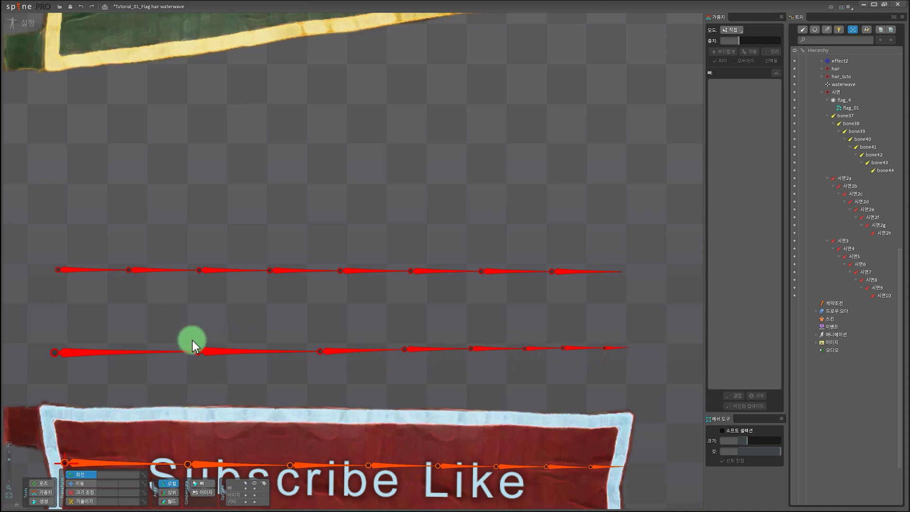
{"action": "scroll", "coordinate": [296, 313], "scroll_direction": "down", "scroll_amount": 2}
{"action": "left_click_drag", "start_coordinate": [364, 345], "coordinate": [382, 318]}
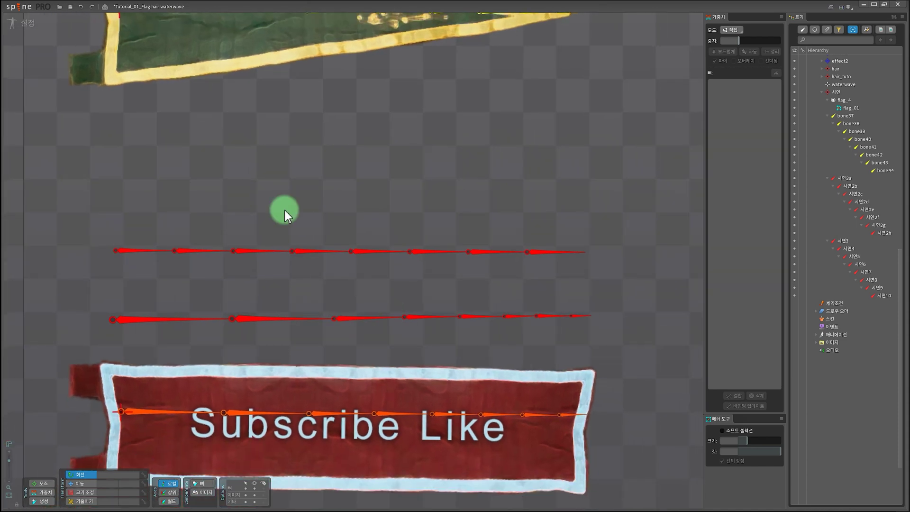
Switch to animation mode and compare how the evenly spaced and tapering red bone chains bend in the wave motion
{"action": "left_click", "coordinate": [41, 28]}
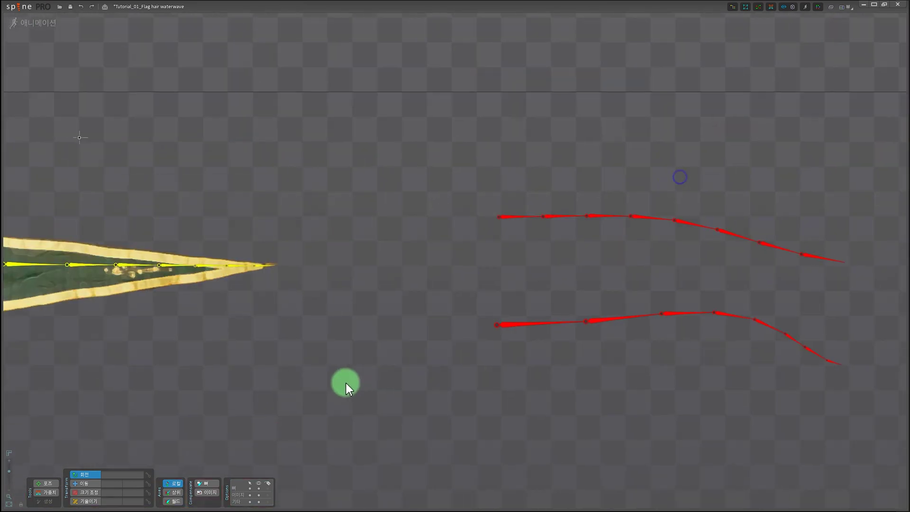
{"action": "left_click_drag", "start_coordinate": [346, 383], "coordinate": [263, 426]}
{"action": "left_click_drag", "start_coordinate": [711, 242], "coordinate": [564, 169]}
{"action": "scroll", "coordinate": [573, 283], "scroll_direction": "up", "scroll_amount": 2}
{"action": "left_click_drag", "start_coordinate": [502, 242], "coordinate": [537, 223]}
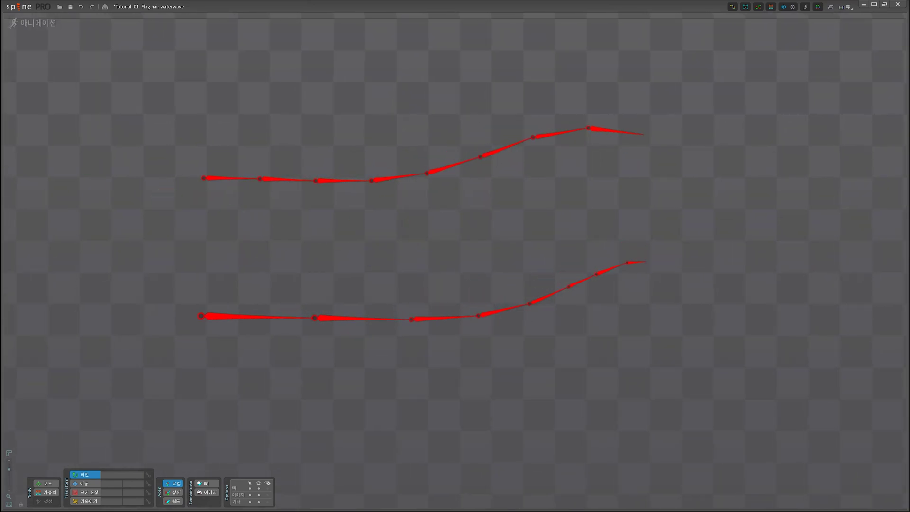
{"action": "left_click", "coordinate": [334, 328]}
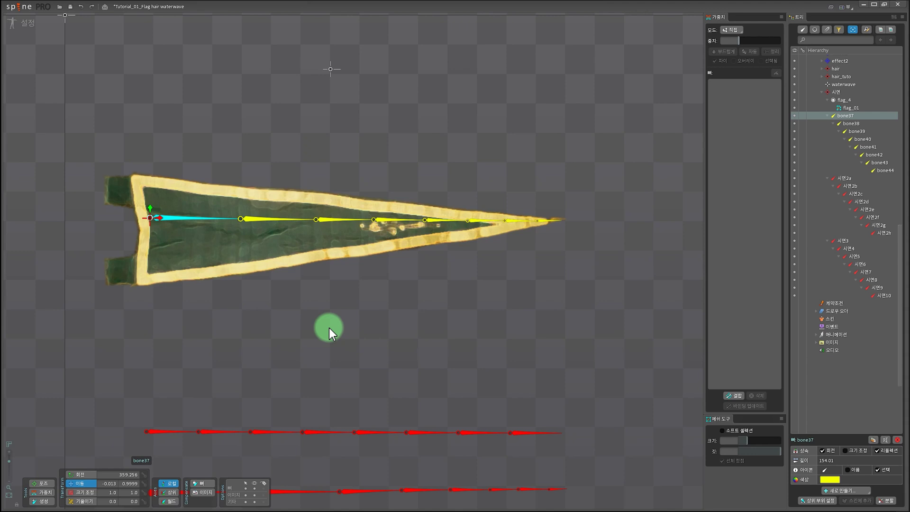
Open the green flag's mesh for editing, examine how its vertices line up with the bone joints, and close mesh editing
{"action": "left_click_drag", "start_coordinate": [329, 328], "coordinate": [320, 323]}
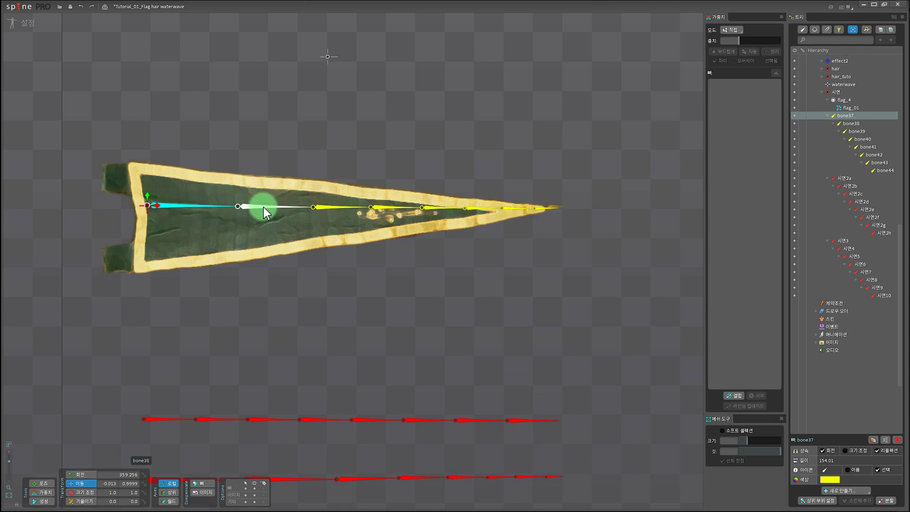
{"action": "scroll", "coordinate": [323, 338], "scroll_direction": "up", "scroll_amount": 3}
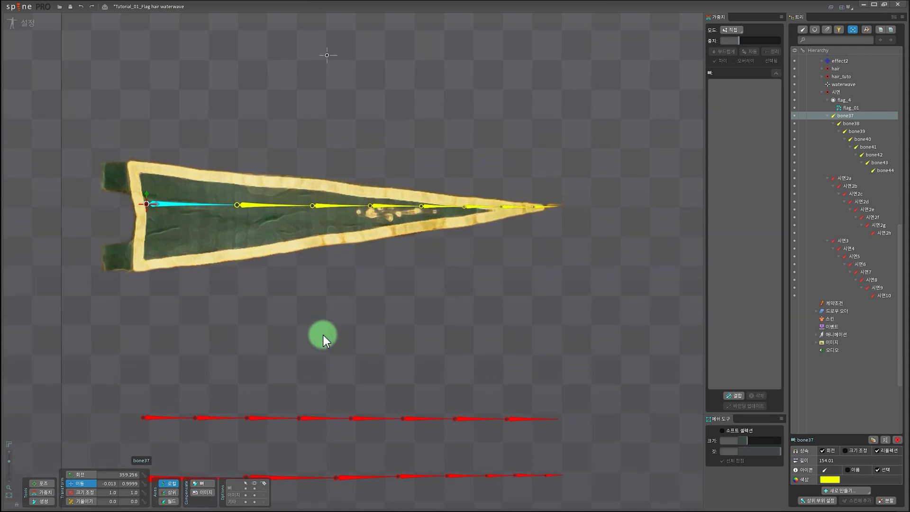
{"action": "left_click", "coordinate": [240, 249]}
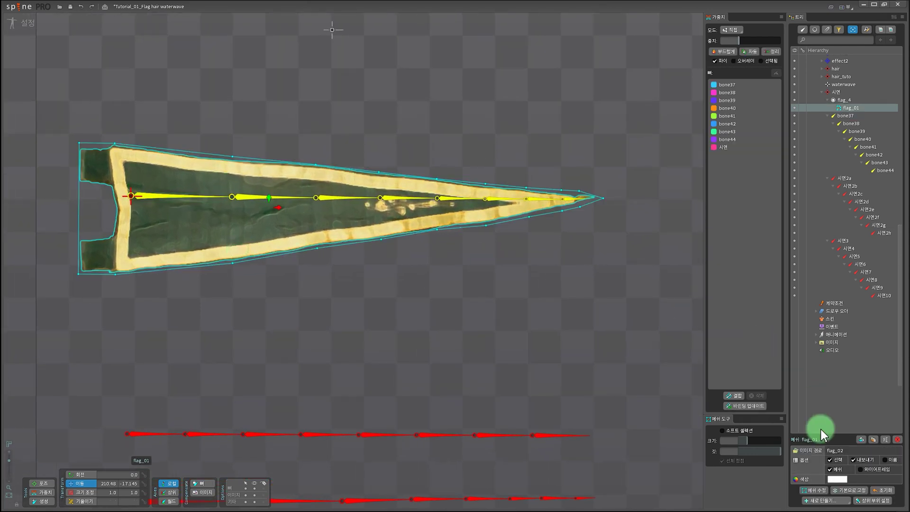
{"action": "left_click", "coordinate": [814, 490]}
{"action": "scroll", "coordinate": [326, 323], "scroll_direction": "up", "scroll_amount": 1}
{"action": "scroll", "coordinate": [326, 323], "scroll_direction": "up", "scroll_amount": 1}
{"action": "left_click_drag", "start_coordinate": [315, 313], "coordinate": [374, 331]}
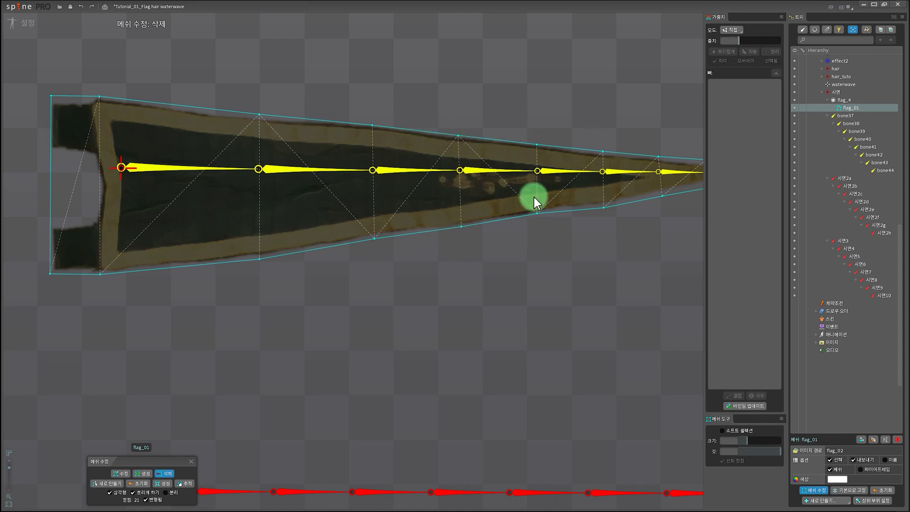
{"action": "scroll", "coordinate": [605, 232], "scroll_direction": "down", "scroll_amount": 2}
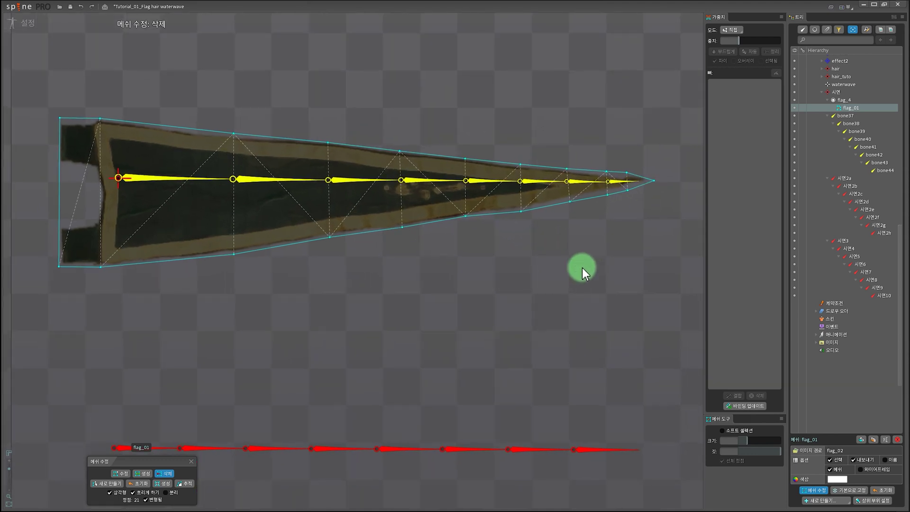
{"action": "scroll", "coordinate": [582, 268], "scroll_direction": "down", "scroll_amount": 1}
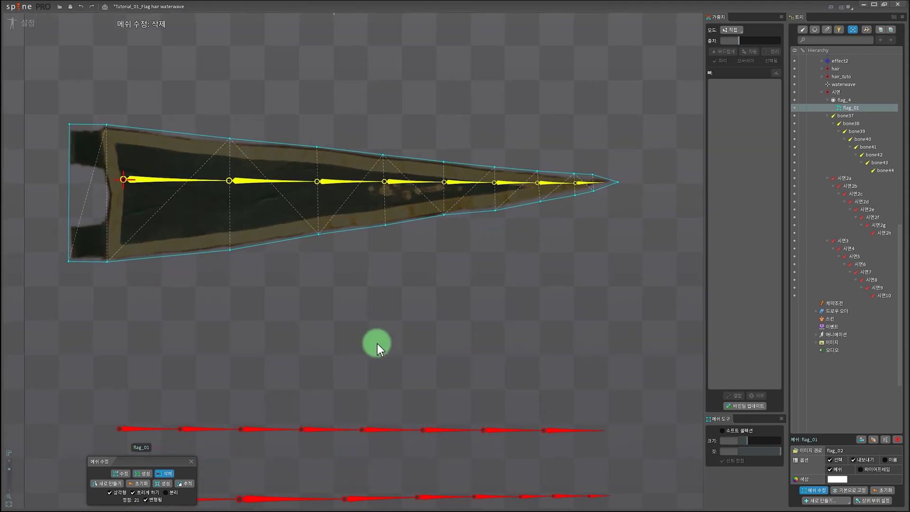
{"action": "left_click_drag", "start_coordinate": [361, 330], "coordinate": [397, 286]}
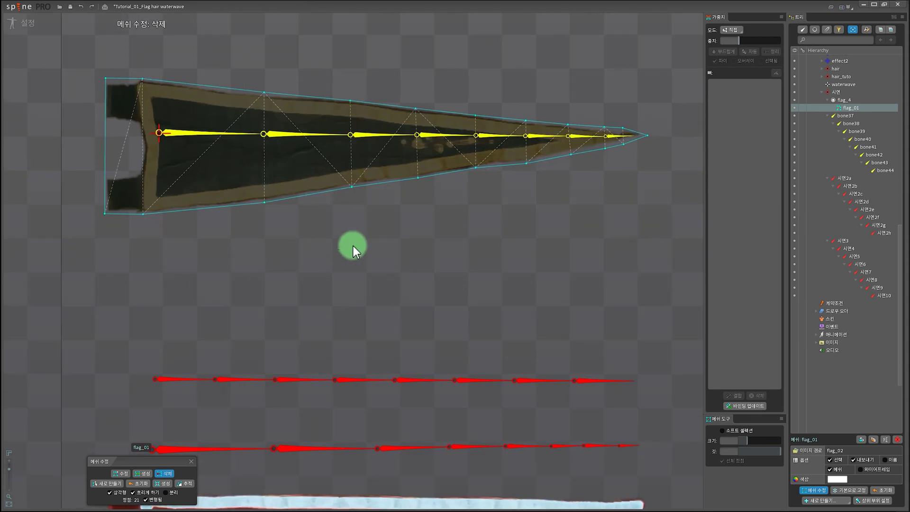
{"action": "left_click", "coordinate": [192, 462]}
Remove all bones currently bound to the green flag mesh, from bone37 to bone44 and 시연
{"action": "scroll", "coordinate": [379, 275], "scroll_direction": "up", "scroll_amount": 2}
{"action": "left_click_drag", "start_coordinate": [418, 276], "coordinate": [444, 358]}
{"action": "scroll", "coordinate": [386, 330], "scroll_direction": "down", "scroll_amount": 2}
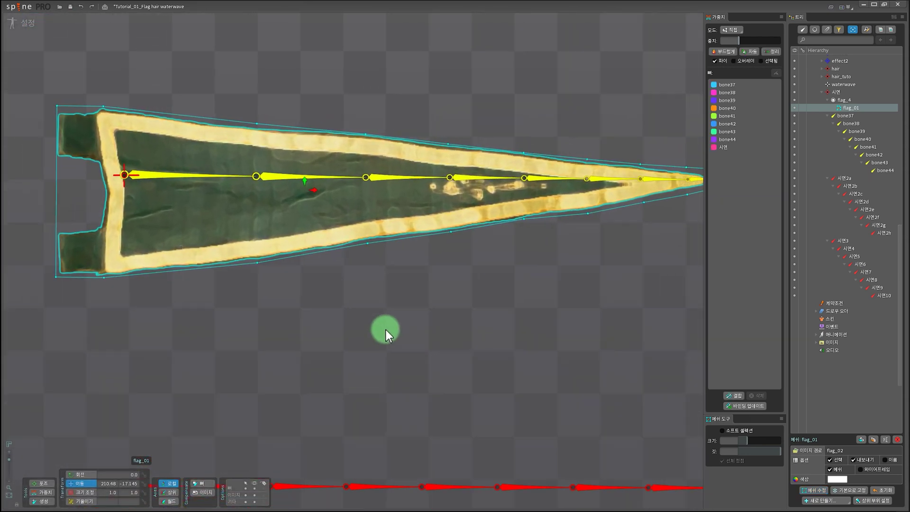
{"action": "left_click_drag", "start_coordinate": [390, 314], "coordinate": [379, 312]}
{"action": "left_click", "coordinate": [210, 232]}
{"action": "left_click_drag", "start_coordinate": [728, 161], "coordinate": [726, 86]}
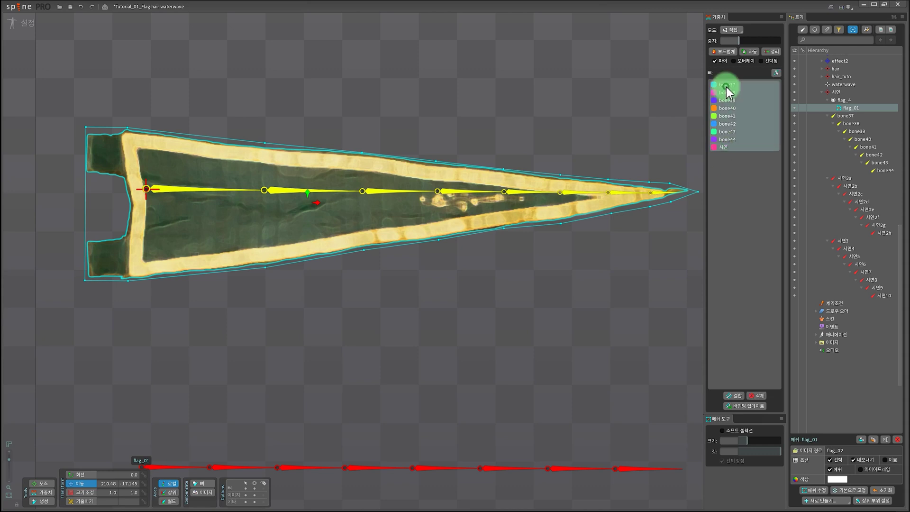
{"action": "left_click", "coordinate": [759, 396]}
{"action": "scroll", "coordinate": [408, 300], "scroll_direction": "up", "scroll_amount": 1}
{"action": "scroll", "coordinate": [426, 305], "scroll_direction": "down", "scroll_amount": 1}
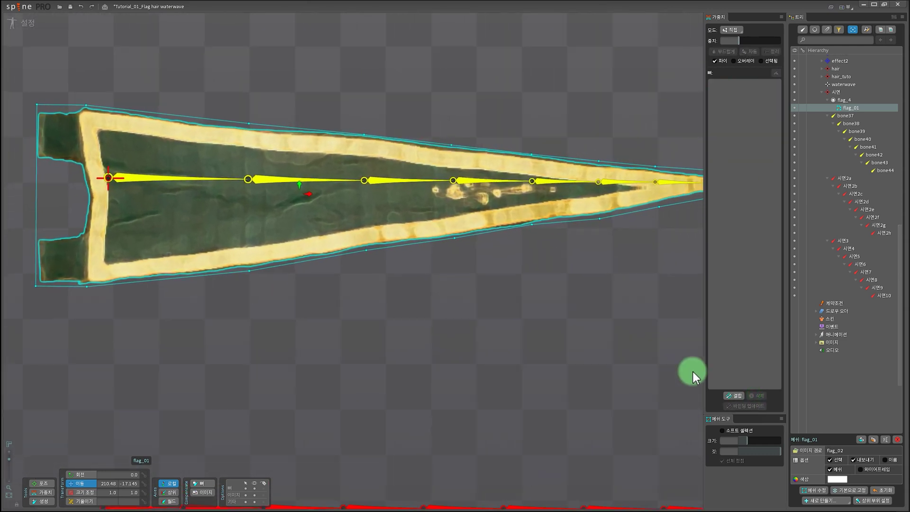
Bind bone37 through bone44 to the green flag mesh in order along the chain
{"action": "left_click", "coordinate": [733, 396]}
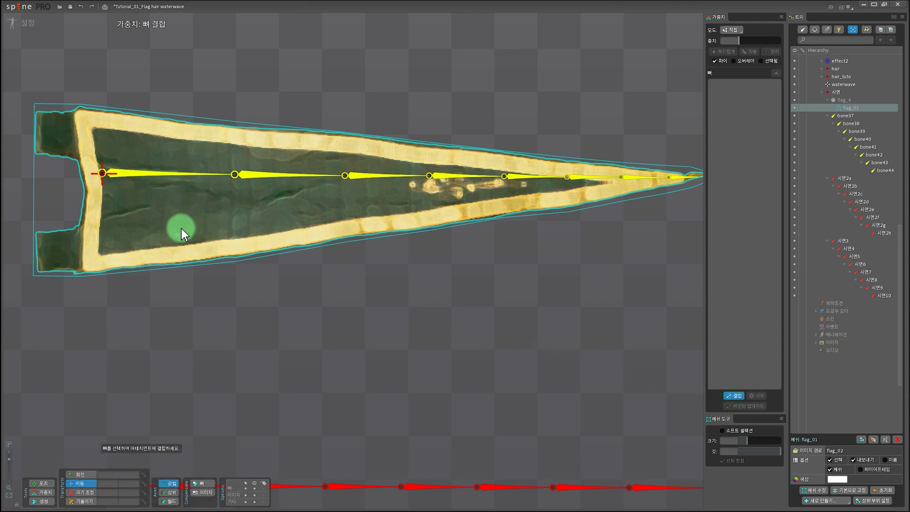
{"action": "left_click", "coordinate": [131, 175]}
{"action": "left_click", "coordinate": [258, 178]}
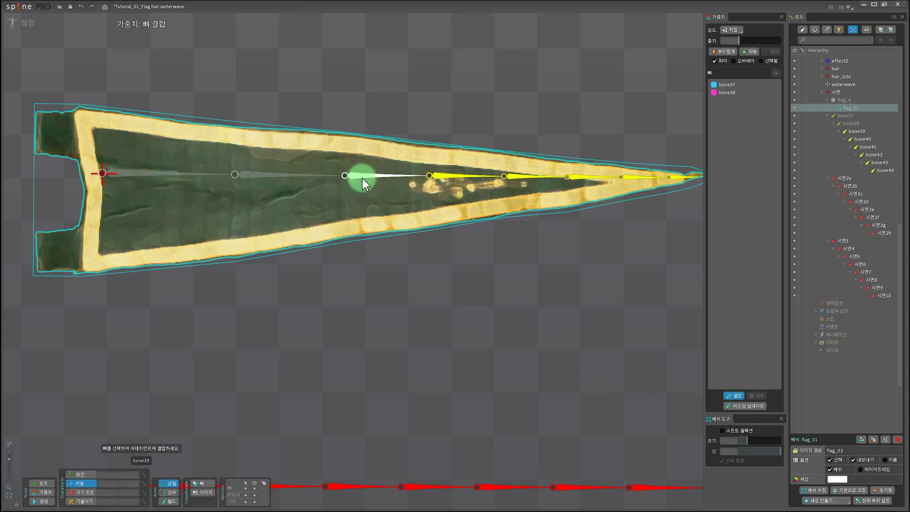
{"action": "left_click", "coordinate": [362, 178]}
{"action": "left_click", "coordinate": [456, 177]}
{"action": "left_click", "coordinate": [528, 179]}
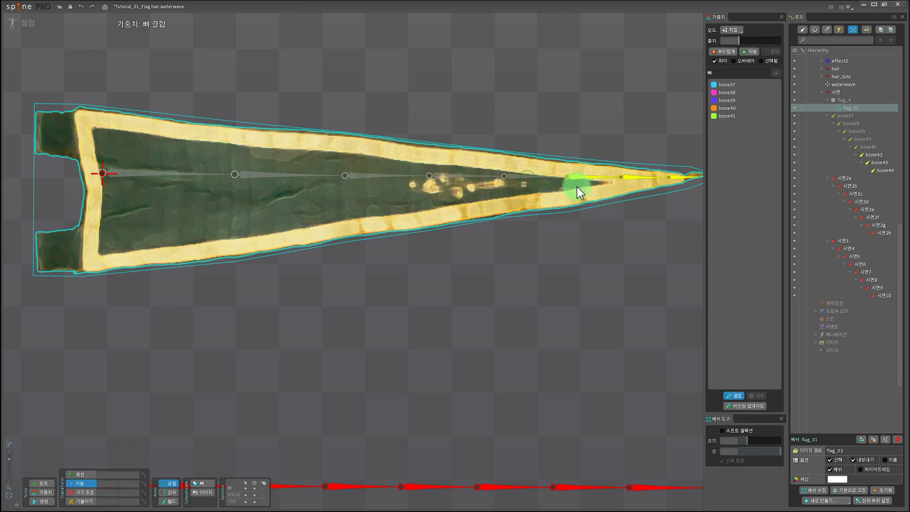
{"action": "left_click", "coordinate": [583, 176]}
{"action": "left_click", "coordinate": [647, 176]}
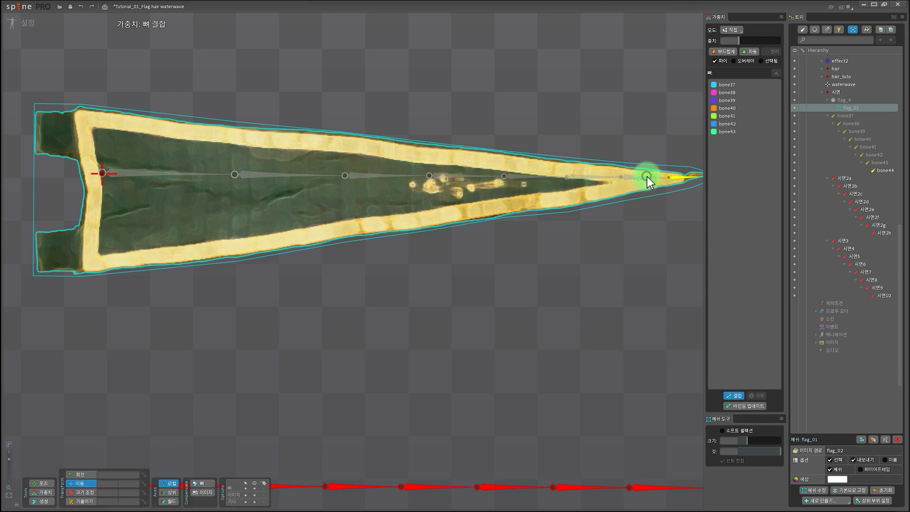
{"action": "left_click", "coordinate": [680, 177]}
{"action": "left_click", "coordinate": [732, 396]}
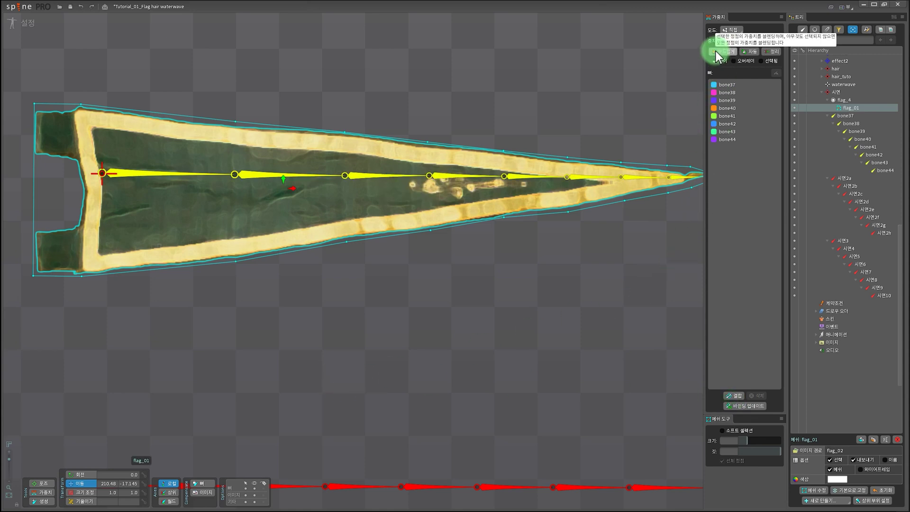
Activate the Weights tool and examine how the bone colours are distributed over the flag's vertices
{"action": "left_click", "coordinate": [45, 493]}
{"action": "scroll", "coordinate": [306, 321], "scroll_direction": "down", "scroll_amount": 1}
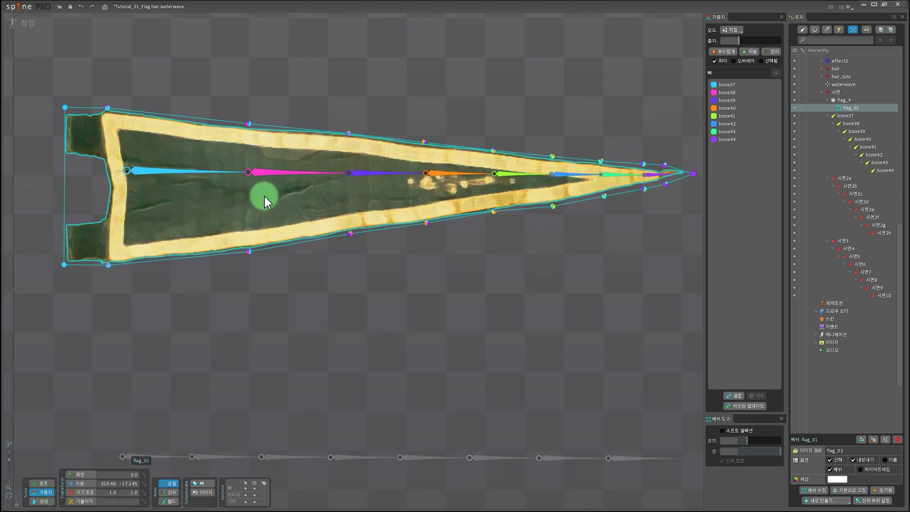
{"action": "scroll", "coordinate": [401, 194], "scroll_direction": "down", "scroll_amount": 2}
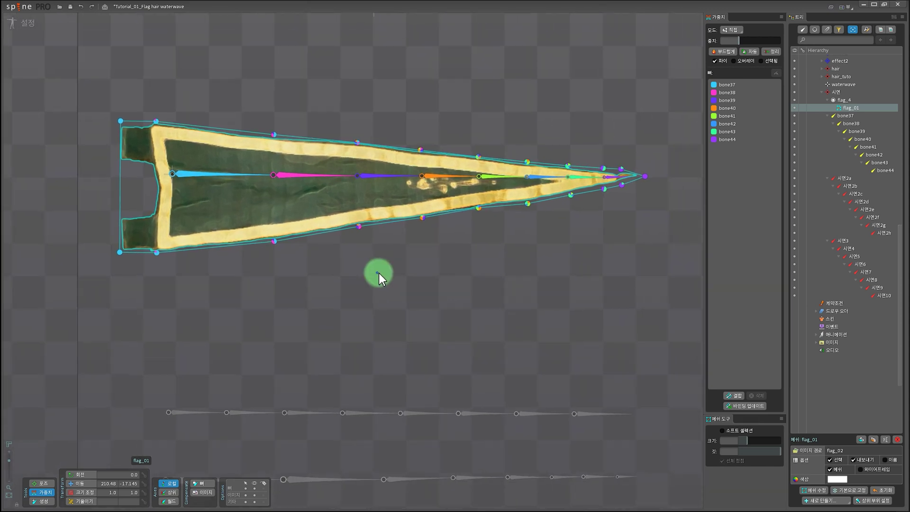
{"action": "left_click_drag", "start_coordinate": [358, 284], "coordinate": [376, 331]}
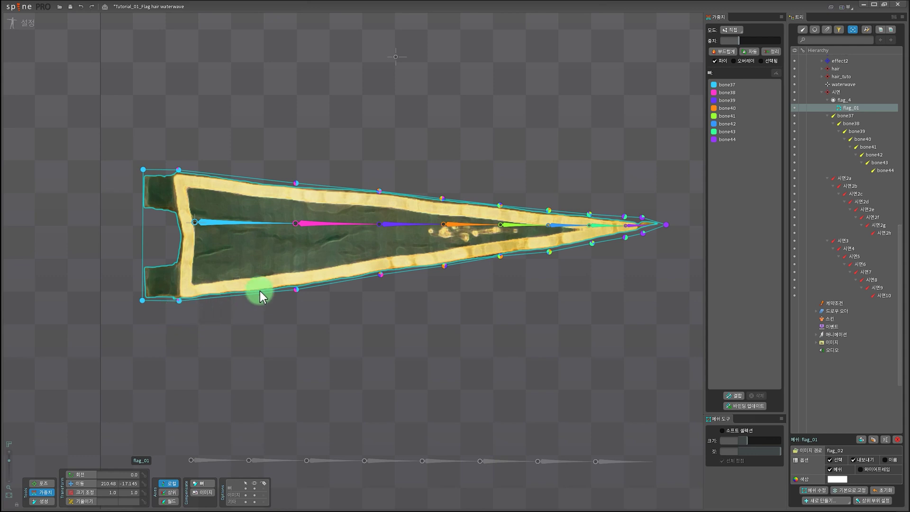
Bind the parent bone 시연 to the green flag mesh as well
{"action": "left_click", "coordinate": [734, 396]}
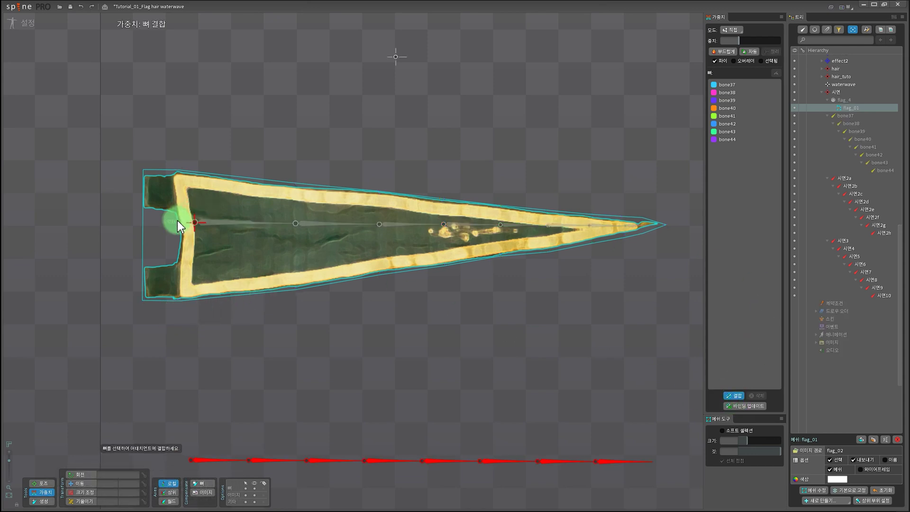
{"action": "left_click", "coordinate": [197, 224]}
{"action": "scroll", "coordinate": [323, 392], "scroll_direction": "up", "scroll_amount": 2}
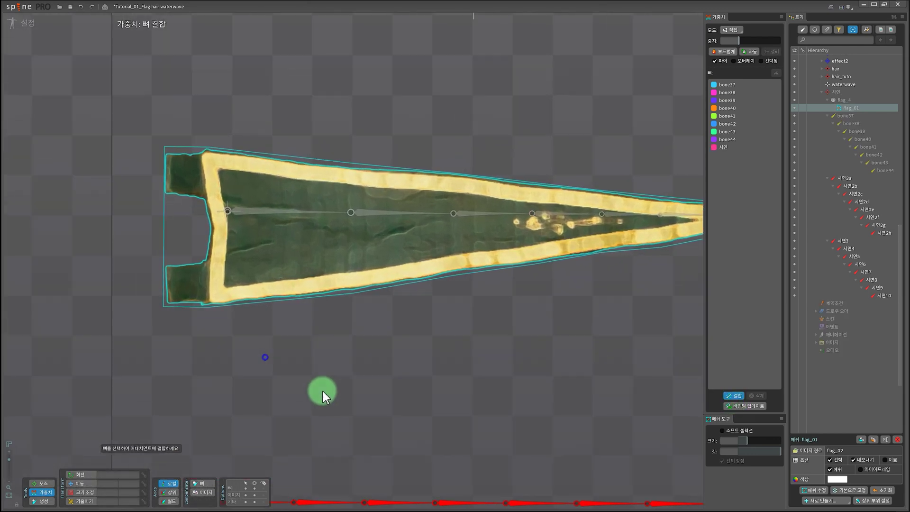
{"action": "left_click_drag", "start_coordinate": [323, 391], "coordinate": [336, 417]}
{"action": "key", "text": "Escape"}
Set the 시연 bone's weight to 100 on the two outermost vertices at the flag's attached end
{"action": "left_click", "coordinate": [174, 175]}
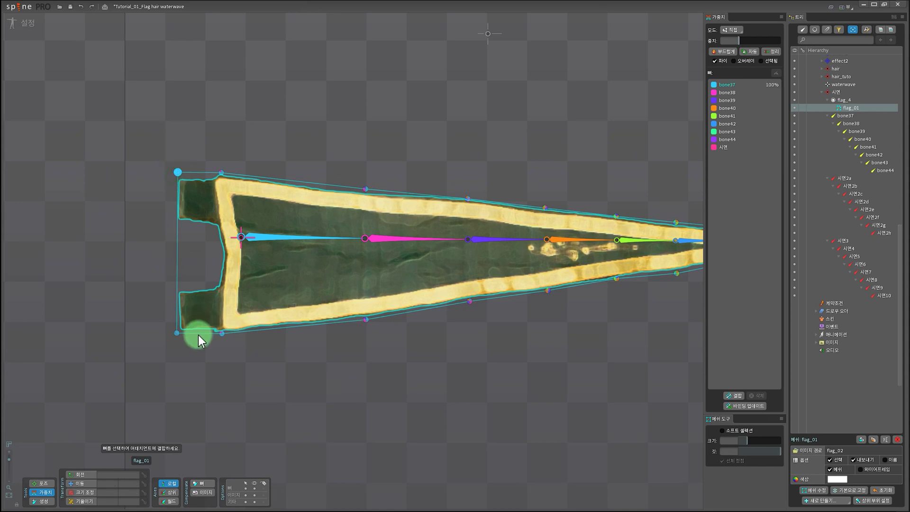
{"action": "left_click", "coordinate": [730, 147]}
{"action": "left_click_drag", "start_coordinate": [178, 173], "coordinate": [195, 72]}
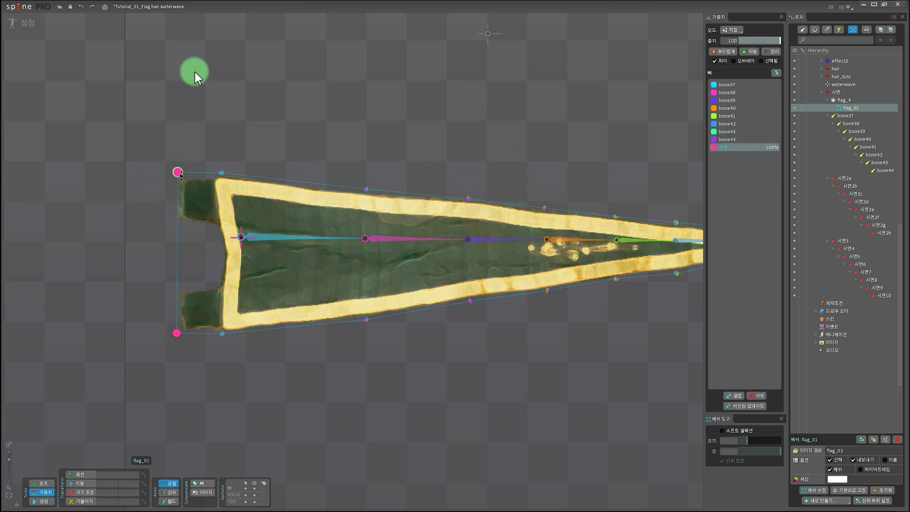
Set the 시연 bone's weight to about 81 on the second pair of vertices from the flag's attached end
{"action": "left_click", "coordinate": [221, 172]}
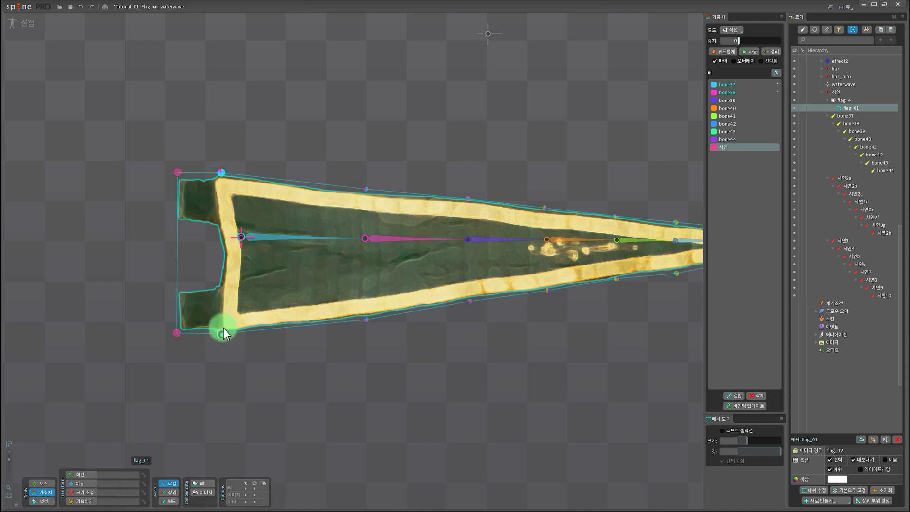
{"action": "left_click_drag", "start_coordinate": [226, 172], "coordinate": [228, 134]}
{"action": "left_click", "coordinate": [404, 221]}
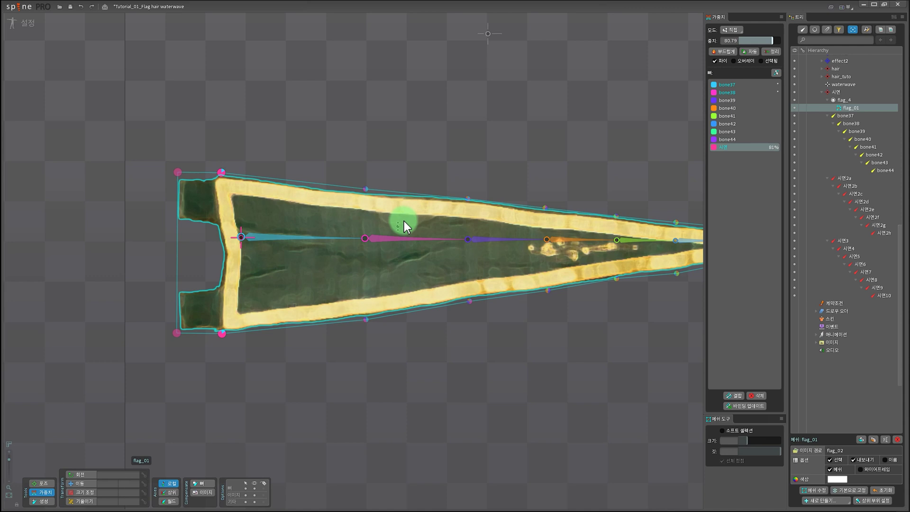
Add a small 시연 weight to the upper and lower vertices at the bone38 joint, and leave the Weights tool
{"action": "left_click", "coordinate": [366, 188]}
{"action": "left_click", "coordinate": [365, 320]}
{"action": "left_click", "coordinate": [372, 186]}
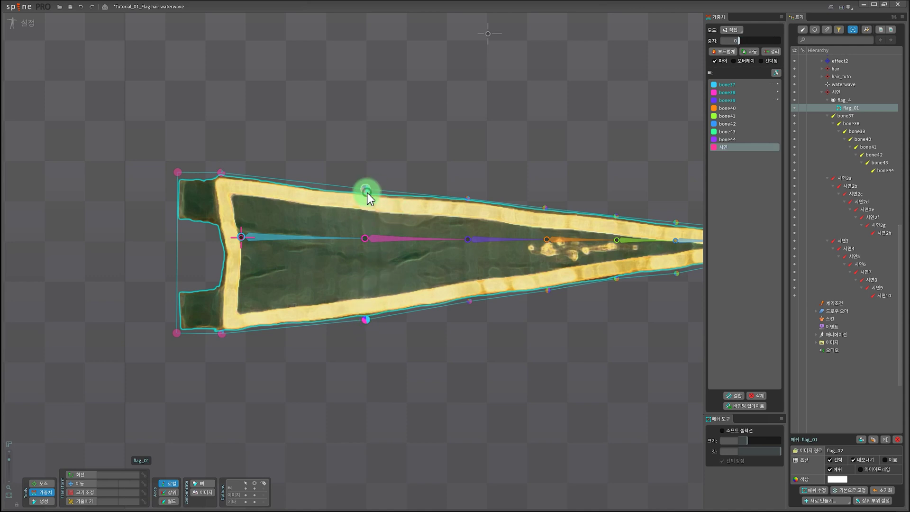
{"action": "left_click_drag", "start_coordinate": [368, 193], "coordinate": [369, 188]}
{"action": "double_click", "coordinate": [421, 408]}
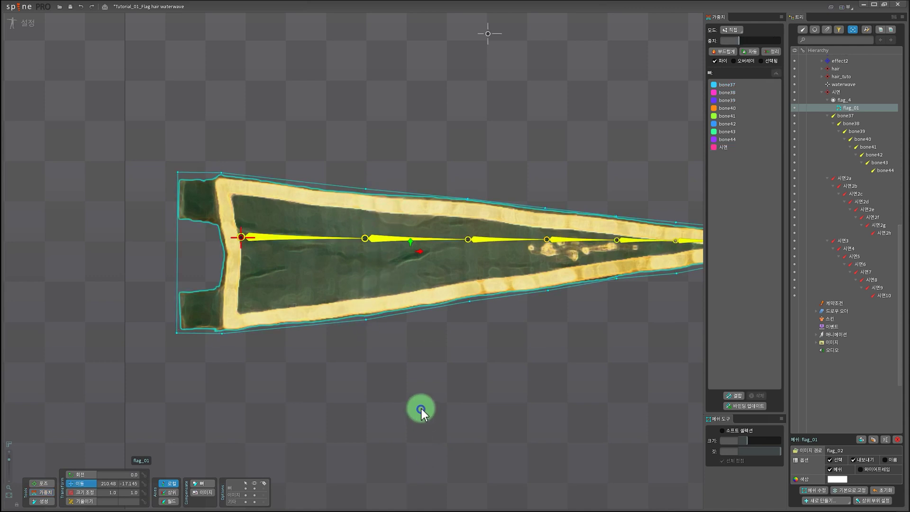
{"action": "scroll", "coordinate": [503, 395], "scroll_direction": "down", "scroll_amount": 3}
{"action": "left_click_drag", "start_coordinate": [483, 382], "coordinate": [369, 380]}
{"action": "scroll", "coordinate": [377, 360], "scroll_direction": "up", "scroll_amount": 3}
{"action": "scroll", "coordinate": [439, 380], "scroll_direction": "down", "scroll_amount": 1}
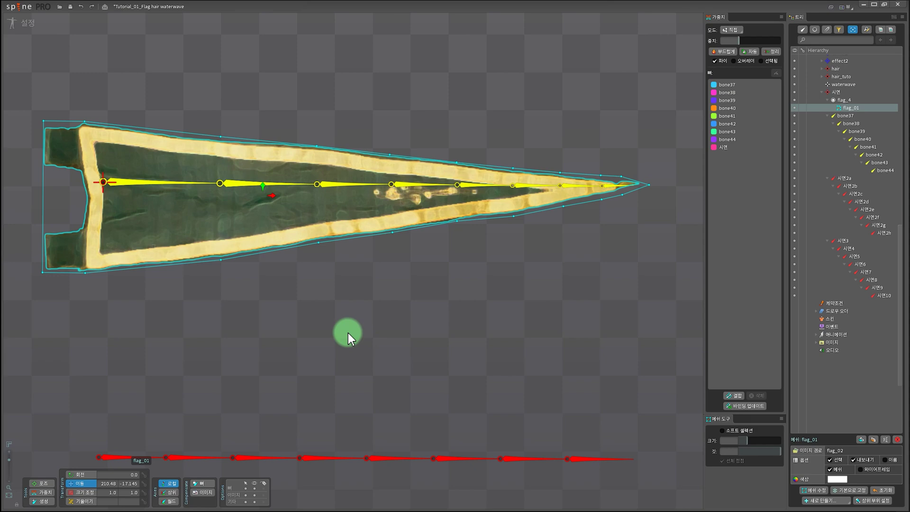
{"action": "scroll", "coordinate": [344, 324], "scroll_direction": "down", "scroll_amount": 1}
{"action": "left_click_drag", "start_coordinate": [325, 306], "coordinate": [385, 315]}
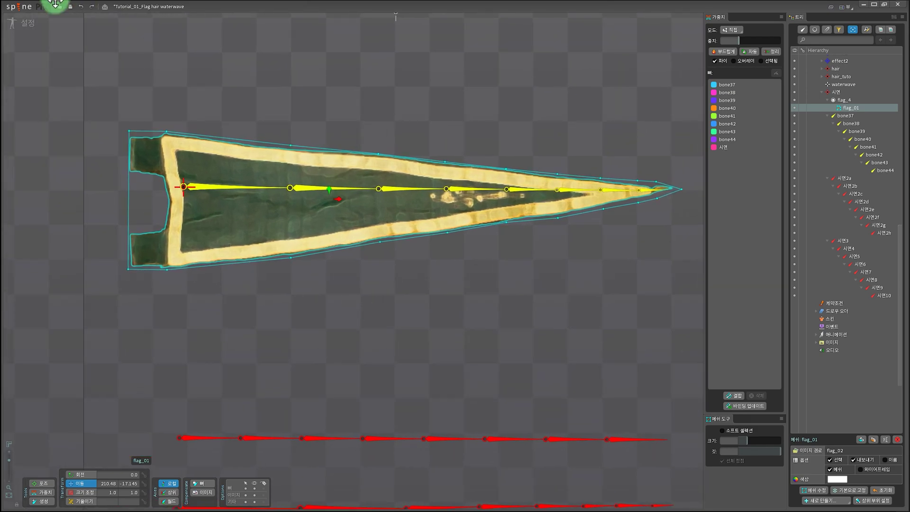
Switch to animation mode with the dopesheet shown and move the playhead to frame 0
{"action": "left_click", "coordinate": [23, 22]}
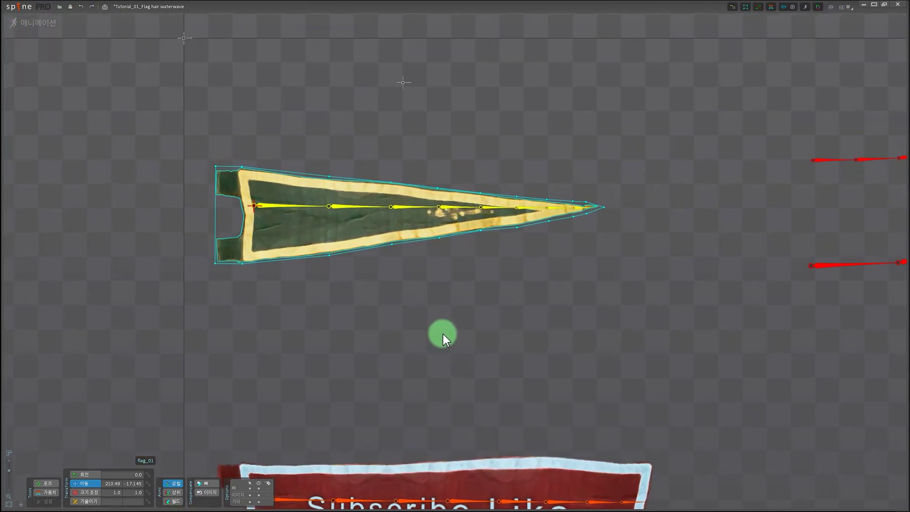
{"action": "scroll", "coordinate": [442, 334], "scroll_direction": "up", "scroll_amount": 1}
{"action": "key", "text": "Tab"}
{"action": "scroll", "coordinate": [439, 257], "scroll_direction": "down", "scroll_amount": 3}
{"action": "left_click_drag", "start_coordinate": [405, 244], "coordinate": [425, 282]}
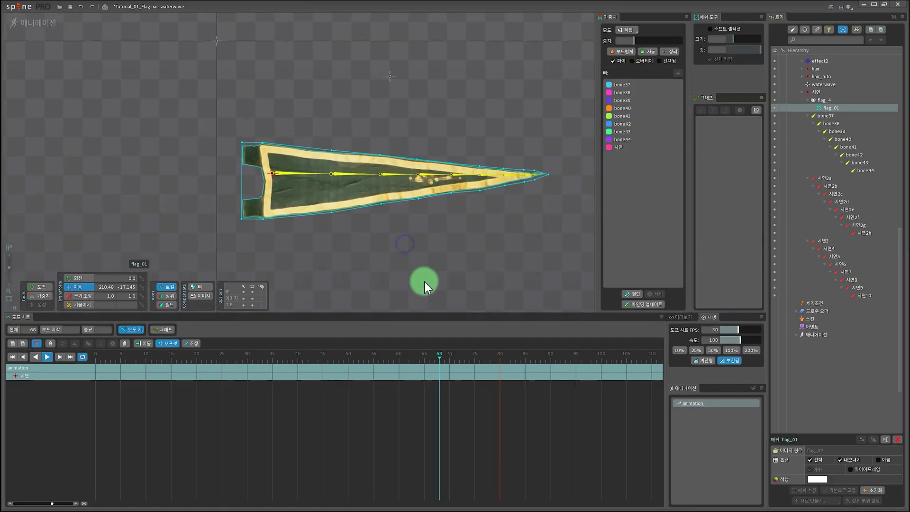
{"action": "scroll", "coordinate": [426, 281], "scroll_direction": "up", "scroll_amount": 4}
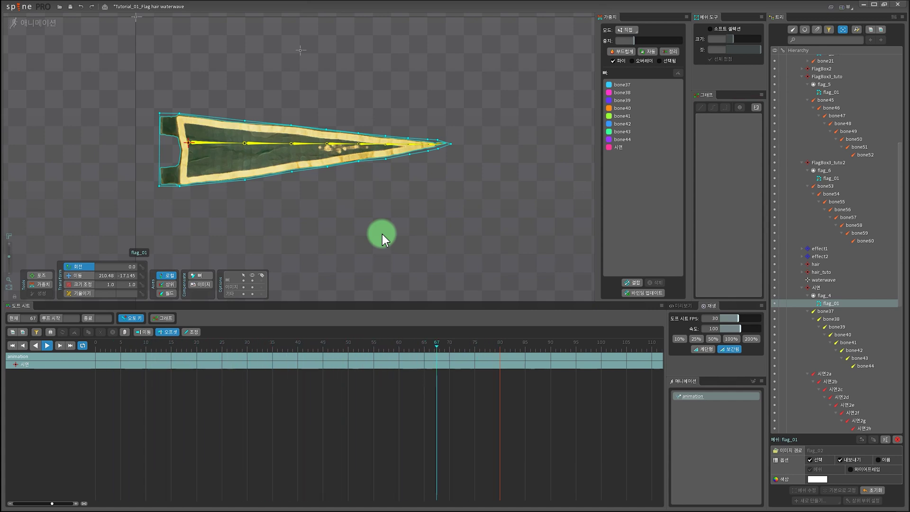
{"action": "left_click_drag", "start_coordinate": [237, 349], "coordinate": [86, 338]}
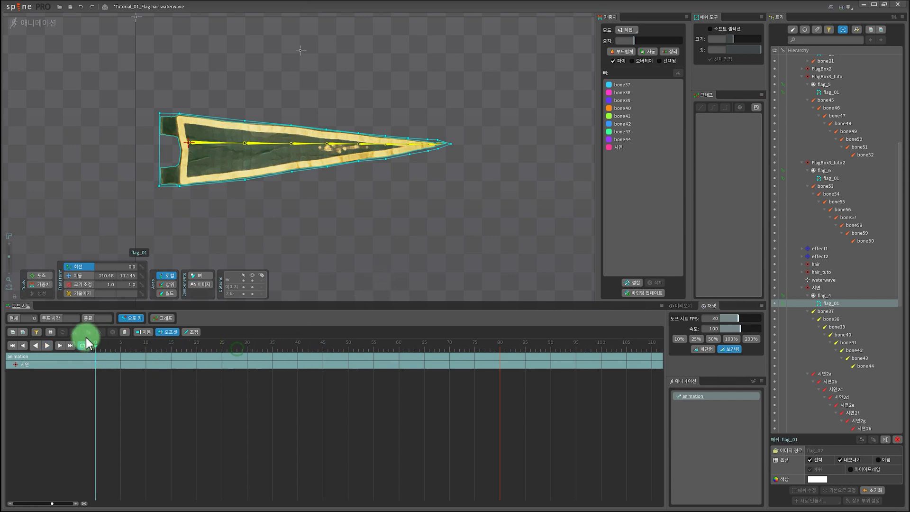
Rotate the flag bones from bone37 through bone44 progressively at frame 0 to bend the flag upward
{"action": "left_click", "coordinate": [823, 312]}
{"action": "left_click", "coordinate": [866, 366], "text": "shift"}
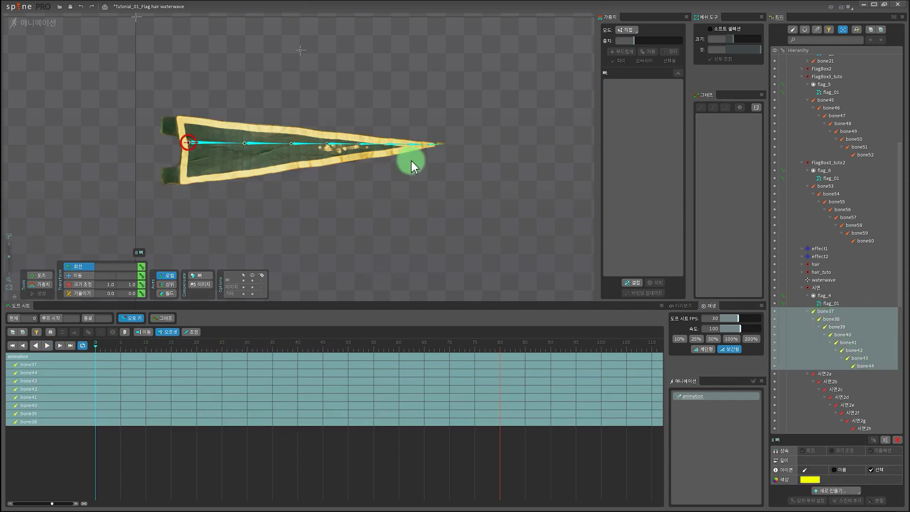
{"action": "left_click_drag", "start_coordinate": [411, 160], "coordinate": [413, 152]}
{"action": "left_click", "coordinate": [832, 319]}
{"action": "left_click_drag", "start_coordinate": [503, 221], "coordinate": [504, 212]}
{"action": "left_click", "coordinate": [837, 327]}
{"action": "left_click", "coordinate": [843, 335]}
{"action": "left_click_drag", "start_coordinate": [500, 222], "coordinate": [506, 209]}
{"action": "left_click", "coordinate": [865, 366]}
{"action": "left_click_drag", "start_coordinate": [493, 226], "coordinate": [509, 209]}
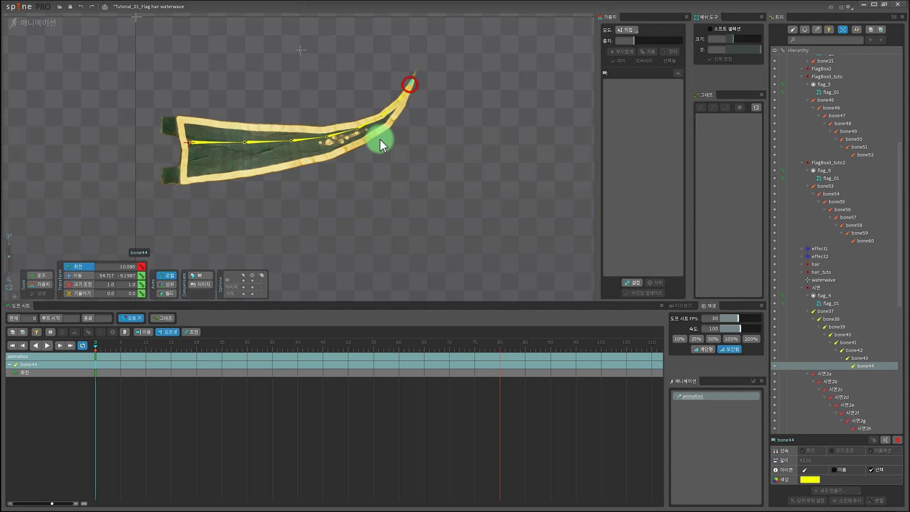
Set the frame 0 rotation of bone37 to 0.5 and of bone38 to 3, using local axes
{"action": "left_click", "coordinate": [171, 294]}
{"action": "left_click", "coordinate": [169, 275]}
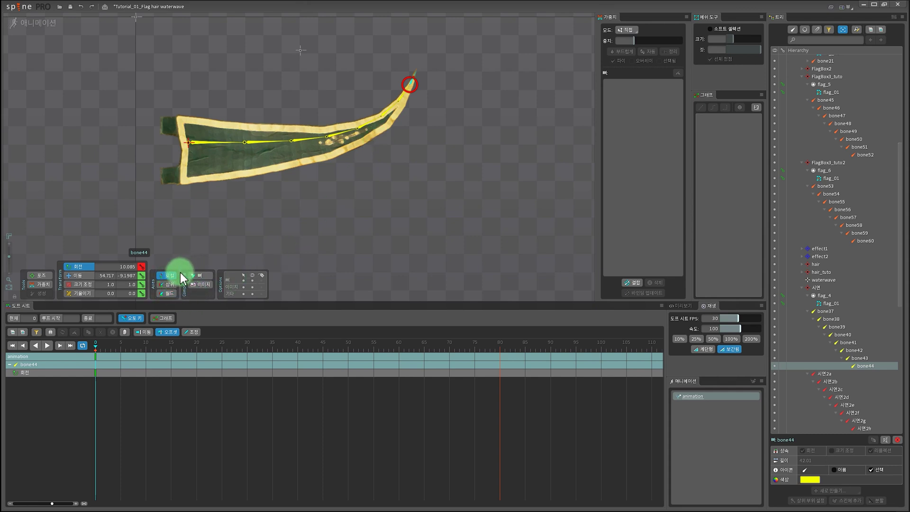
{"action": "left_click", "coordinate": [108, 266]}
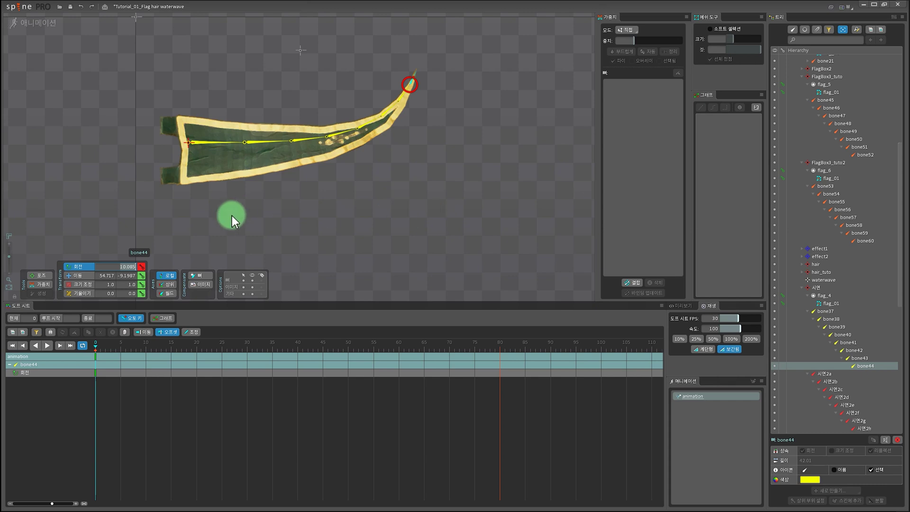
{"action": "left_click", "coordinate": [821, 311]}
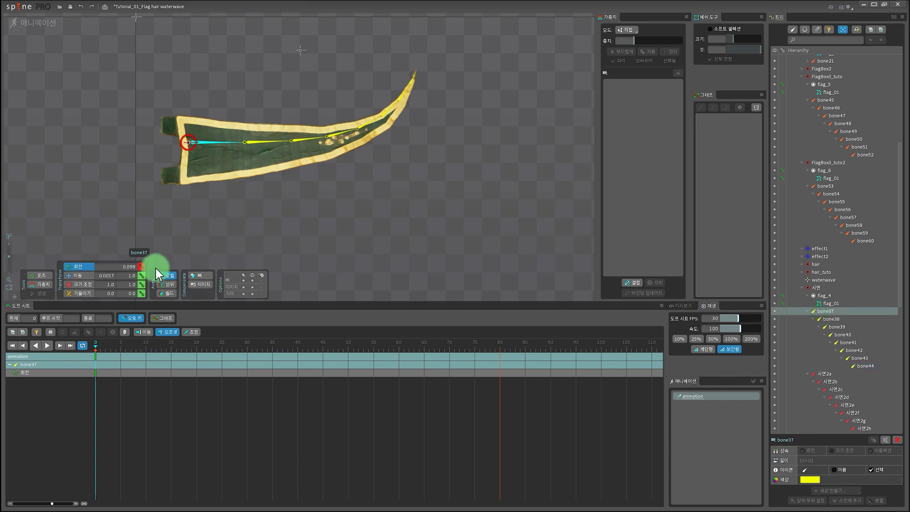
{"action": "type", "text": "0.5"}
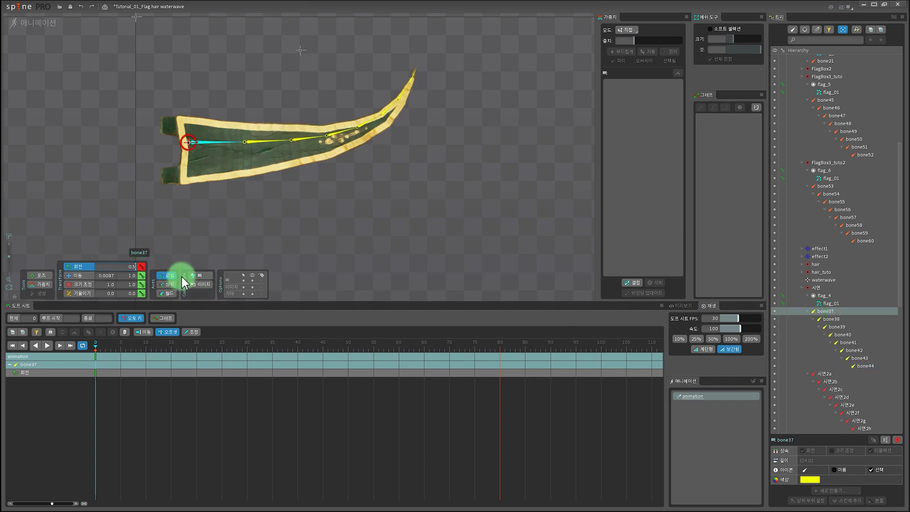
{"action": "left_click", "coordinate": [831, 320]}
{"action": "left_click", "coordinate": [127, 267]}
{"action": "type", "text": "3"}
Set the rotations of bone39 through bone44 in increments of 3, with 9 at bone40, 18 at bone43 and 21 at bone44
{"action": "left_click", "coordinate": [837, 327]}
{"action": "left_click", "coordinate": [839, 335]}
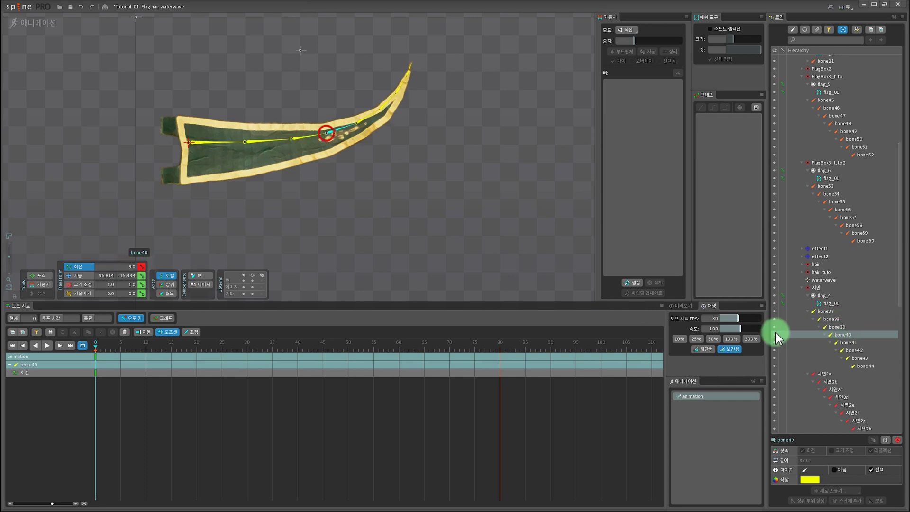
{"action": "key", "text": "Down"}
{"action": "key", "text": "Down"}
{"action": "left_click", "coordinate": [855, 360]}
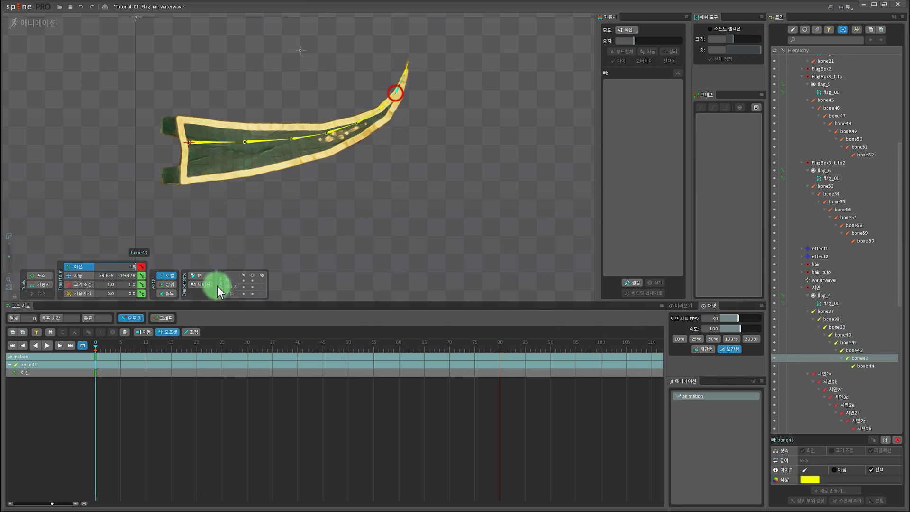
{"action": "key", "text": "Down"}
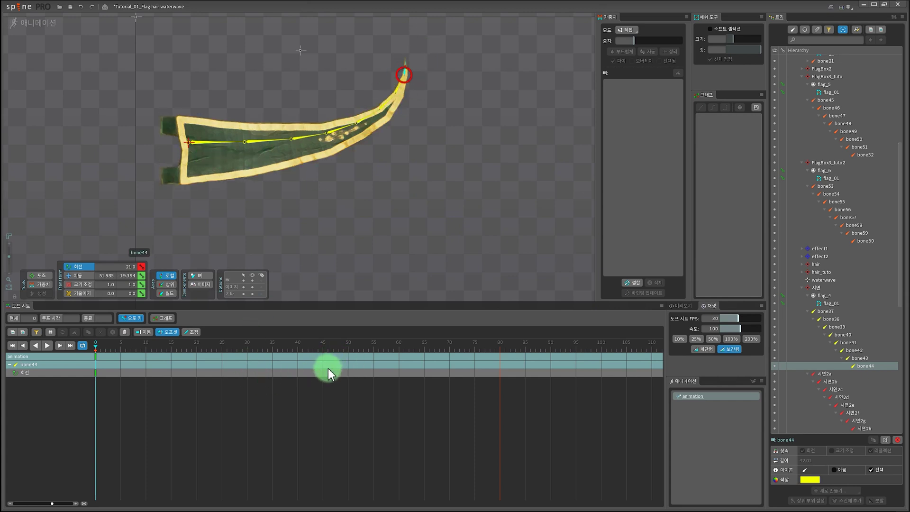
At frame 40, rotate bone37 through bone44 progressively the opposite way so that the flag bends downward
{"action": "left_click_drag", "start_coordinate": [283, 349], "coordinate": [301, 347]}
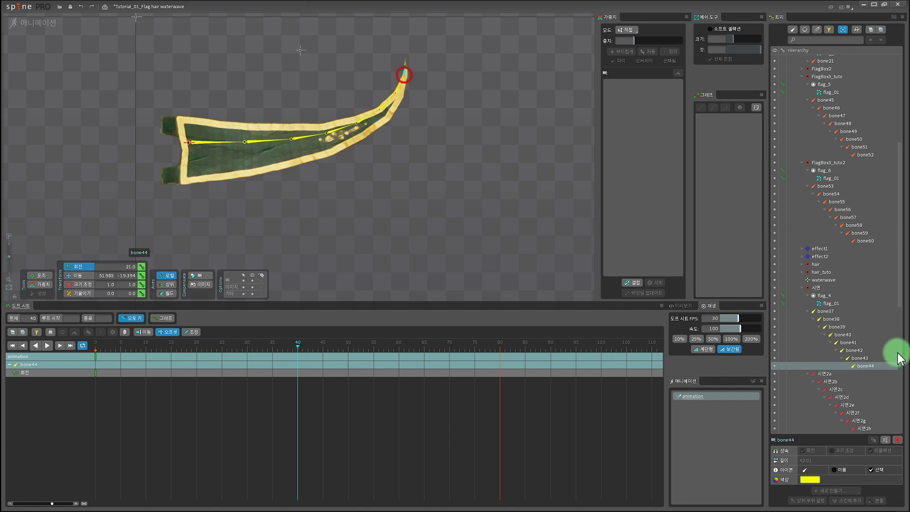
{"action": "left_click", "coordinate": [818, 314], "text": "shift"}
{"action": "left_click_drag", "start_coordinate": [487, 196], "coordinate": [493, 214]}
{"action": "left_click", "coordinate": [833, 319]}
{"action": "left_click", "coordinate": [838, 326]}
{"action": "left_click", "coordinate": [846, 335]}
{"action": "left_click", "coordinate": [850, 342]}
{"action": "left_click_drag", "start_coordinate": [503, 177], "coordinate": [504, 234]}
{"action": "left_click", "coordinate": [854, 350]}
{"action": "left_click_drag", "start_coordinate": [507, 195], "coordinate": [512, 242]}
{"action": "left_click", "coordinate": [860, 358]}
{"action": "left_click_drag", "start_coordinate": [522, 209], "coordinate": [509, 247]}
{"action": "left_click", "coordinate": [865, 366]}
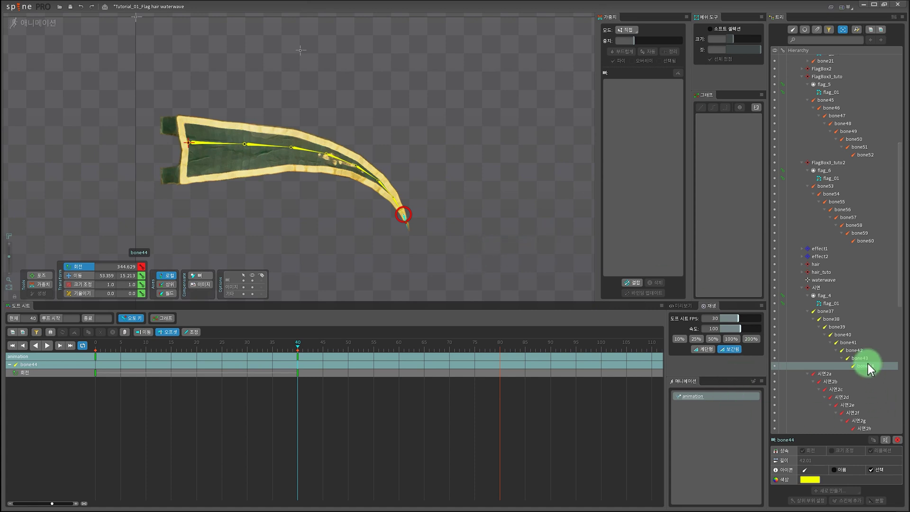
Copy the frame 0 rotation keys of bone37 through bone44 and paste them at frame 80
{"action": "left_click", "coordinate": [822, 312], "text": "shift"}
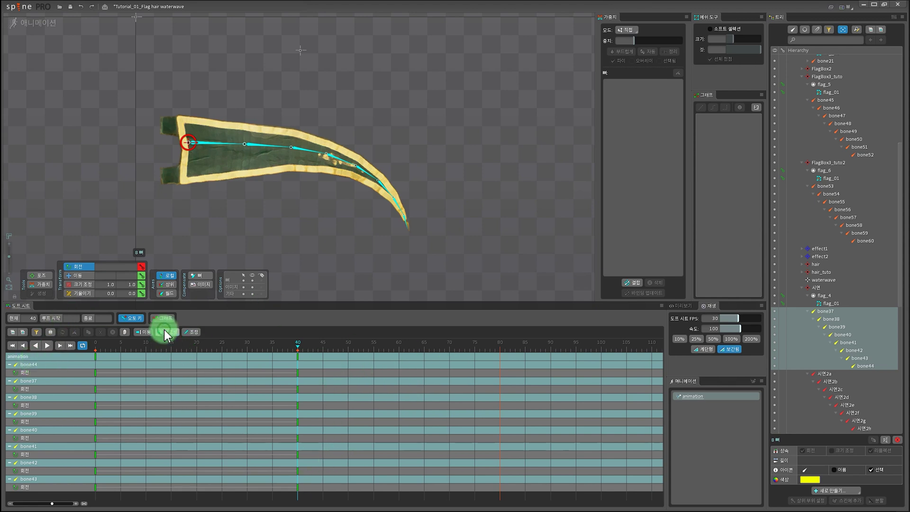
{"action": "left_click", "coordinate": [96, 356]}
{"action": "key", "text": "ctrl+c"}
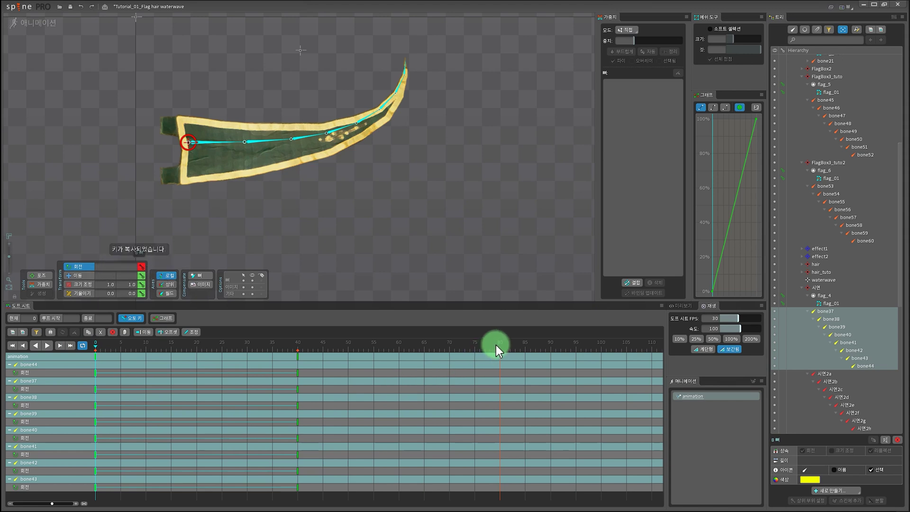
{"action": "left_click", "coordinate": [499, 348]}
{"action": "key", "text": "ctrl+v"}
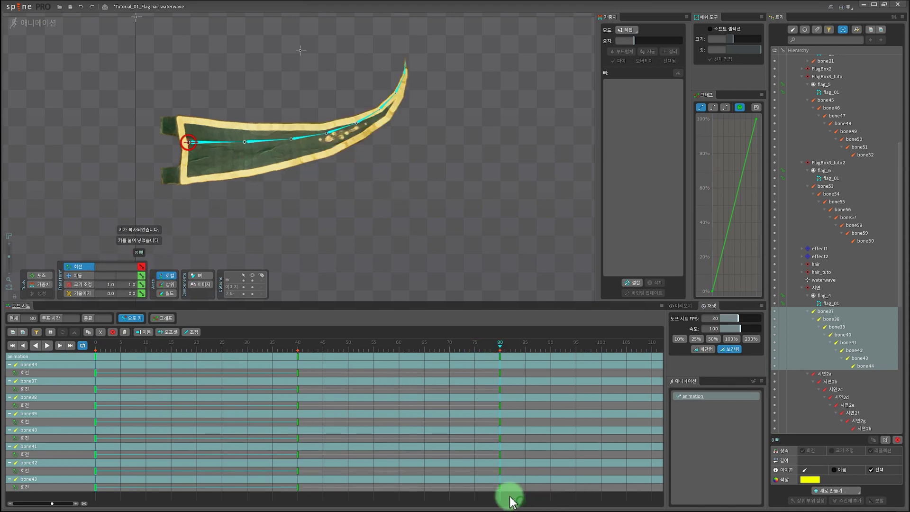
Apply Bezier interpolation to all rotation keys from frame 0 to 80 and turn on Offset mode
{"action": "left_click_drag", "start_coordinate": [516, 498], "coordinate": [91, 337]}
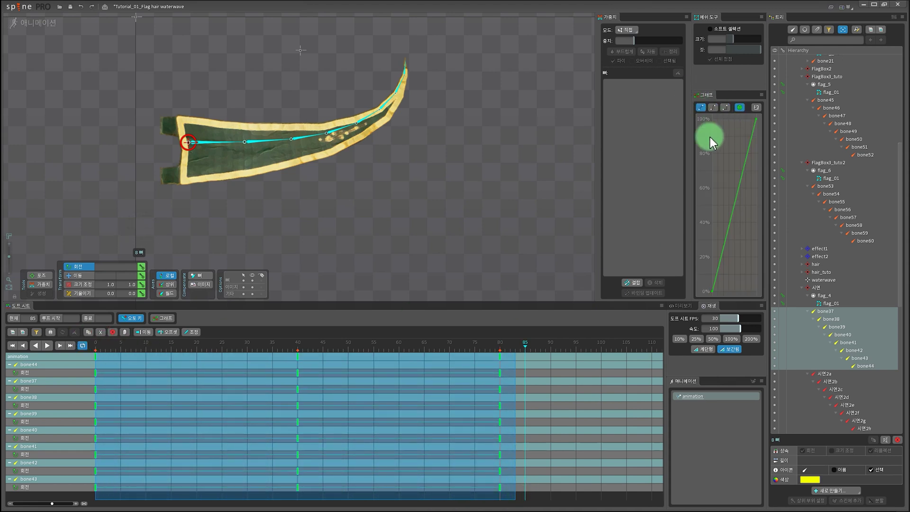
{"action": "left_click", "coordinate": [710, 109]}
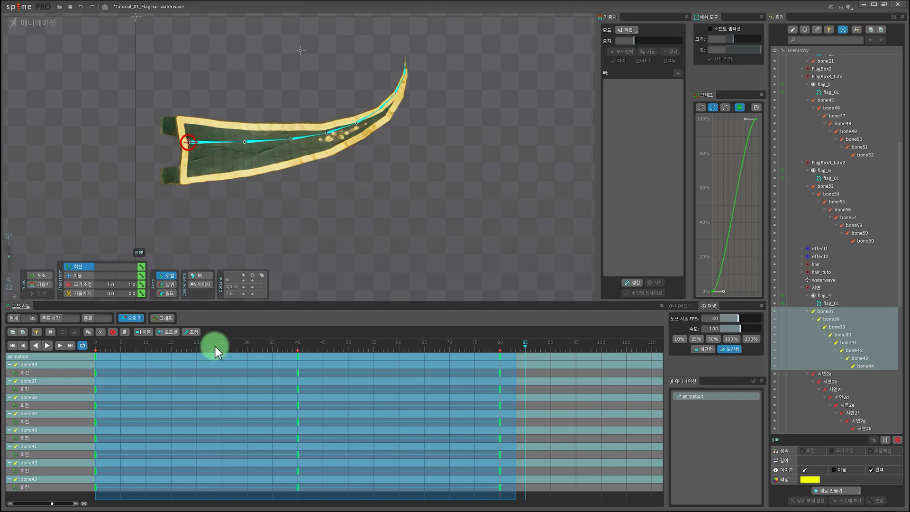
{"action": "left_click", "coordinate": [170, 334]}
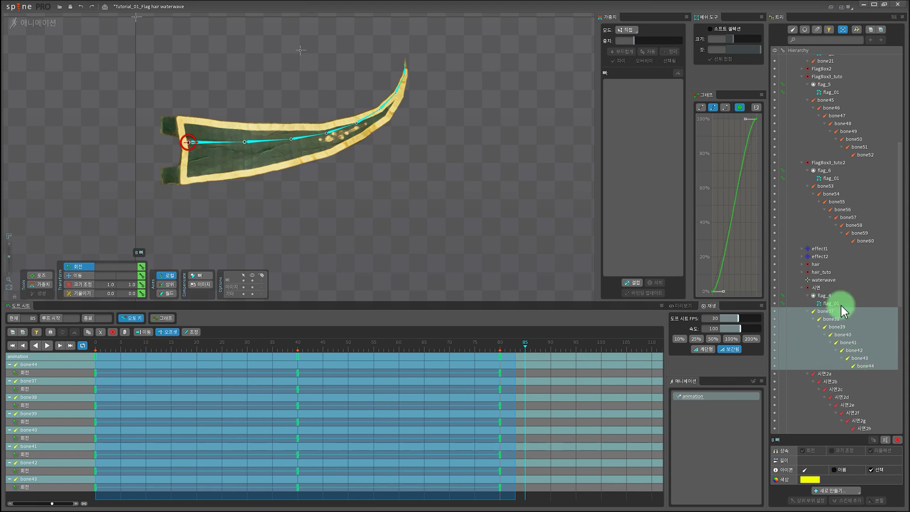
Offset the rotation keys of bone38 through bone44 within the loop, each 10 frames further than its parent, starting with 10 frames for bone38
{"action": "left_click", "coordinate": [823, 311]}
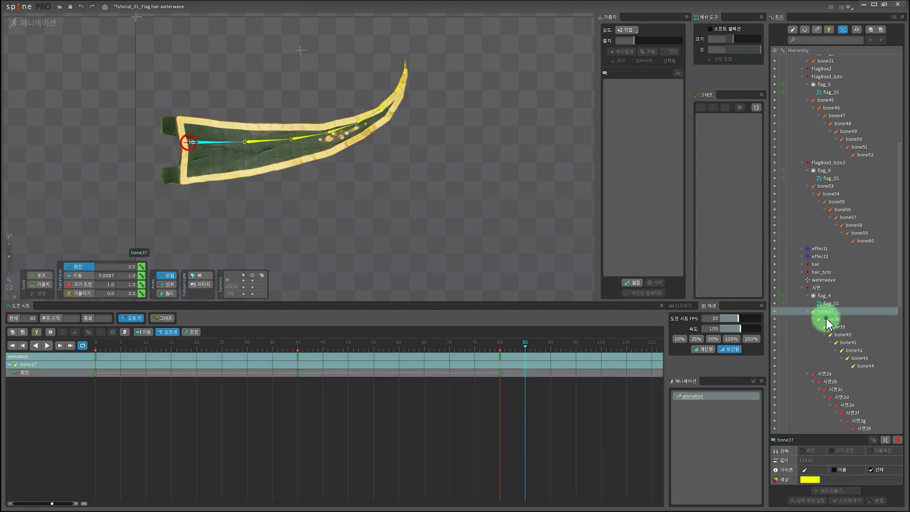
{"action": "left_click_drag", "start_coordinate": [827, 317], "coordinate": [860, 366]}
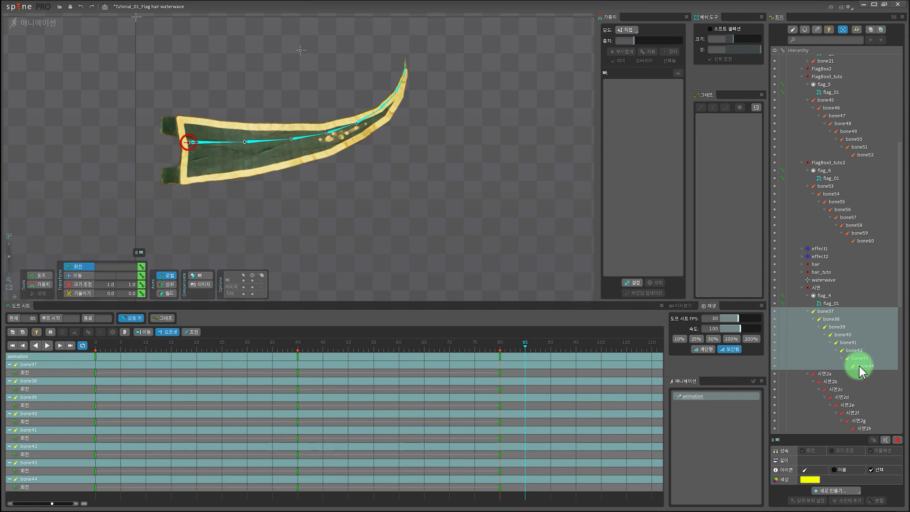
{"action": "left_click", "coordinate": [227, 346]}
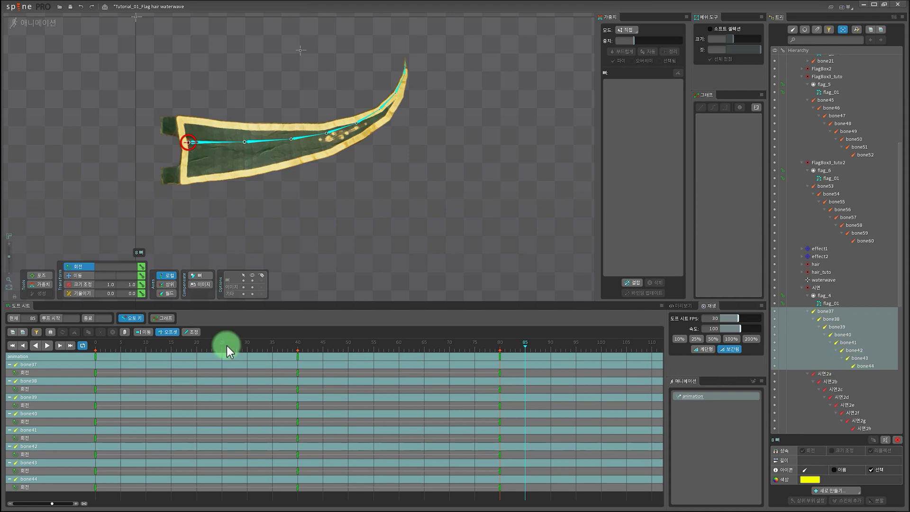
{"action": "left_click", "coordinate": [169, 334]}
{"action": "left_click_drag", "start_coordinate": [514, 391], "coordinate": [161, 385]}
{"action": "left_click_drag", "start_coordinate": [506, 408], "coordinate": [233, 406]}
{"action": "left_click_drag", "start_coordinate": [508, 425], "coordinate": [279, 427]}
{"action": "left_click_drag", "start_coordinate": [539, 443], "coordinate": [321, 439]}
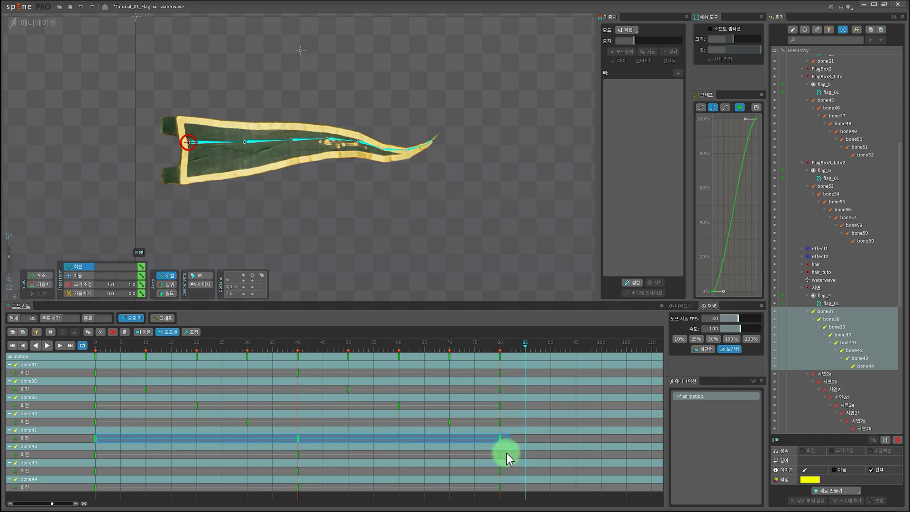
{"action": "left_click_drag", "start_coordinate": [507, 453], "coordinate": [396, 465]}
{"action": "left_click_drag", "start_coordinate": [510, 470], "coordinate": [476, 490]}
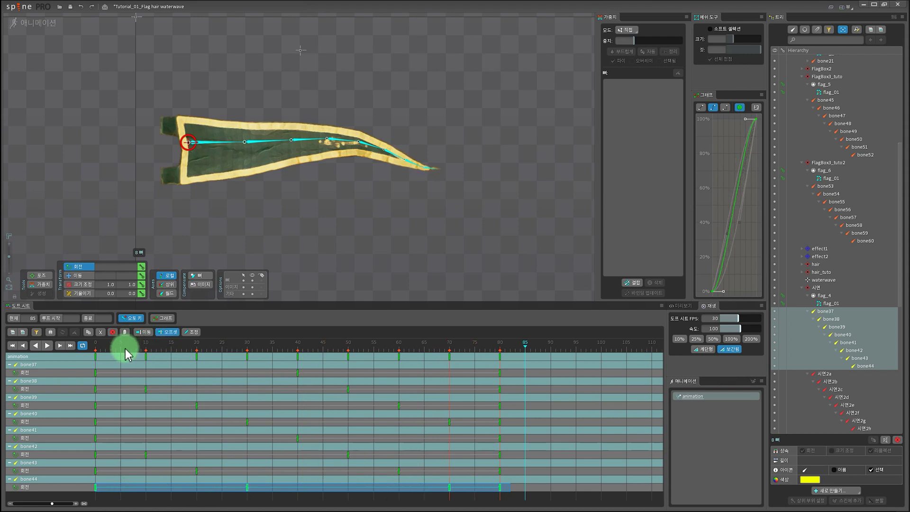
Play the animation from frame 0 and examine the waving of the green flag and of the red Subscribe Like flag below it
{"action": "left_click_drag", "start_coordinate": [125, 349], "coordinate": [86, 346]}
{"action": "key", "text": "d"}
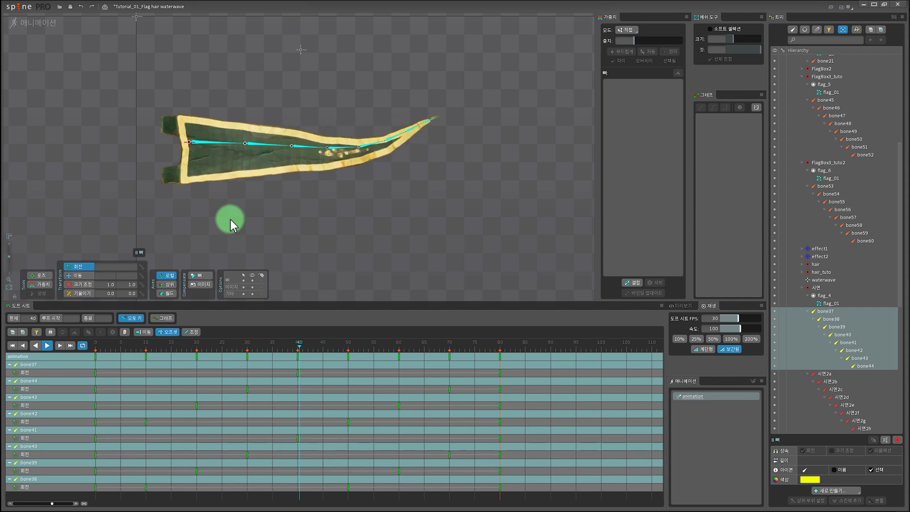
{"action": "left_click_drag", "start_coordinate": [321, 230], "coordinate": [314, 151]}
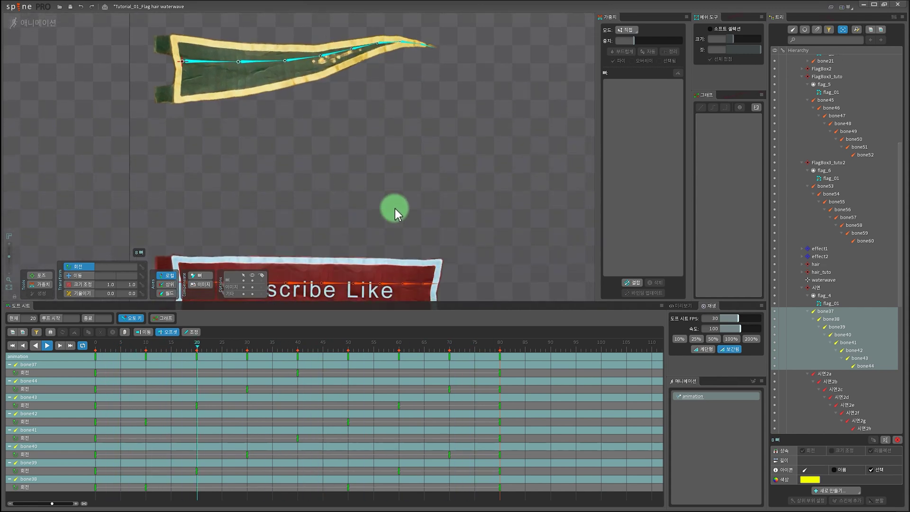
{"action": "left_click_drag", "start_coordinate": [535, 293], "coordinate": [538, 205]}
{"action": "left_click_drag", "start_coordinate": [545, 238], "coordinate": [528, 196]}
{"action": "left_click_drag", "start_coordinate": [394, 250], "coordinate": [428, 234]}
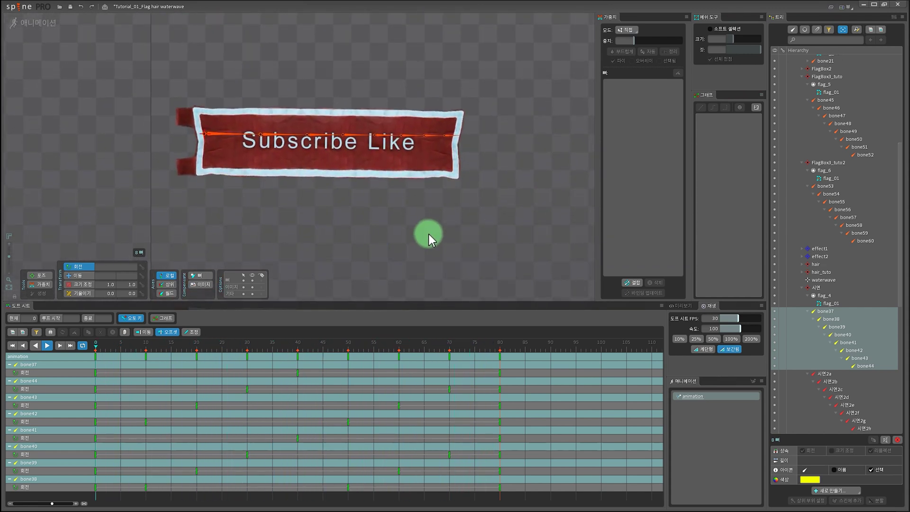